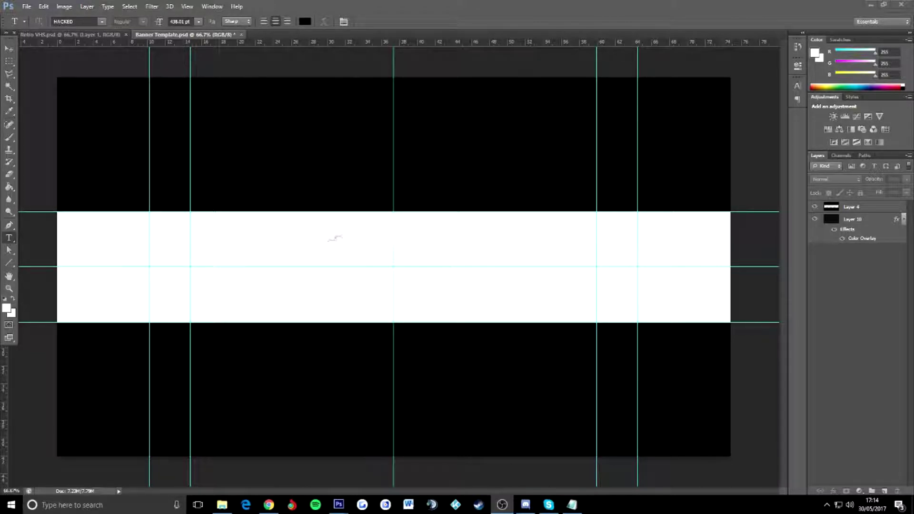
left_click(368, 274)
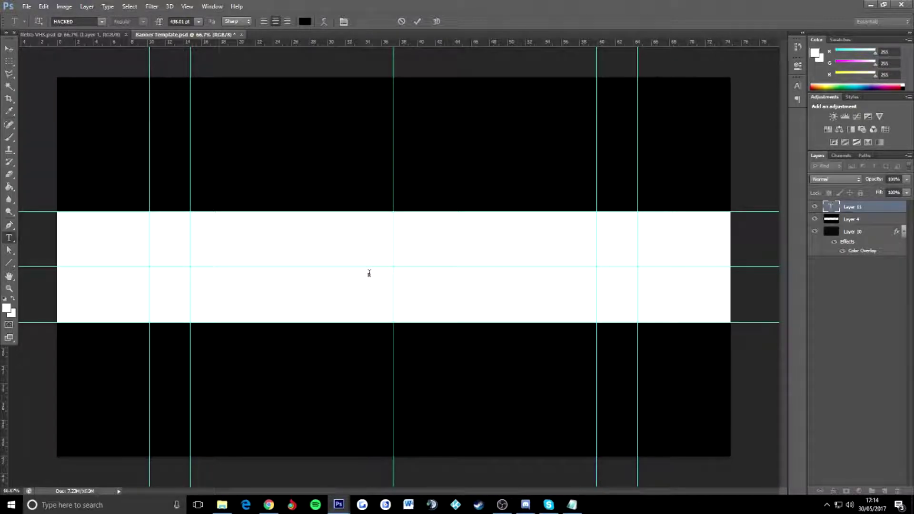
type("MIUIU")
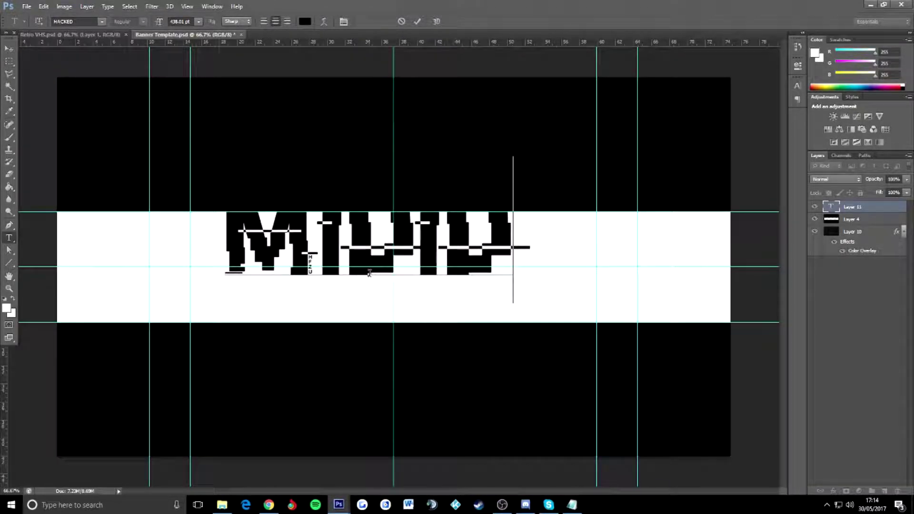
left_click_drag(409, 252, 448, 284)
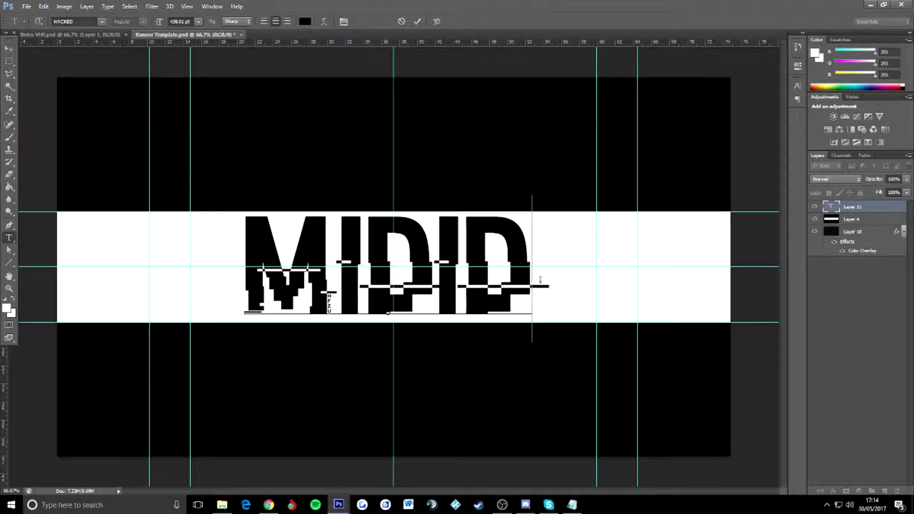
left_click_drag(538, 280, 348, 279)
type("ILLER")
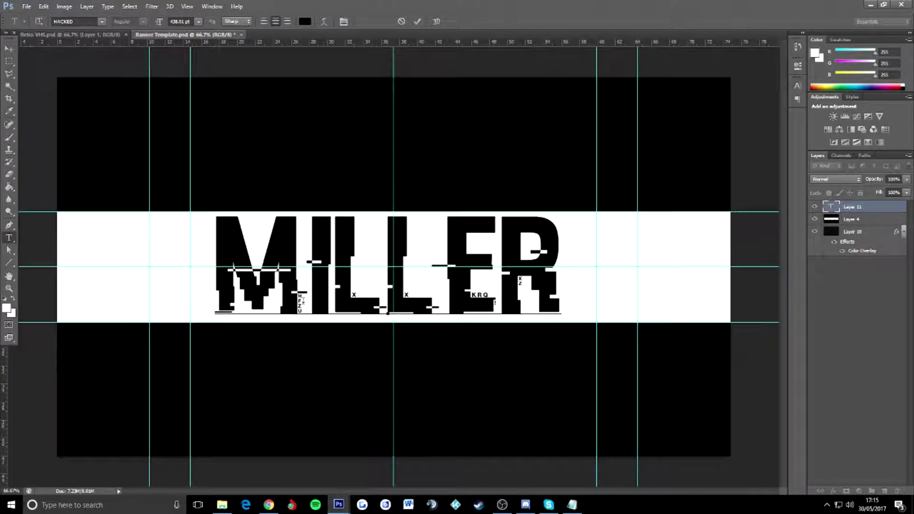
left_click(301, 300)
left_click_drag(577, 275, 190, 251)
type("MILLER")
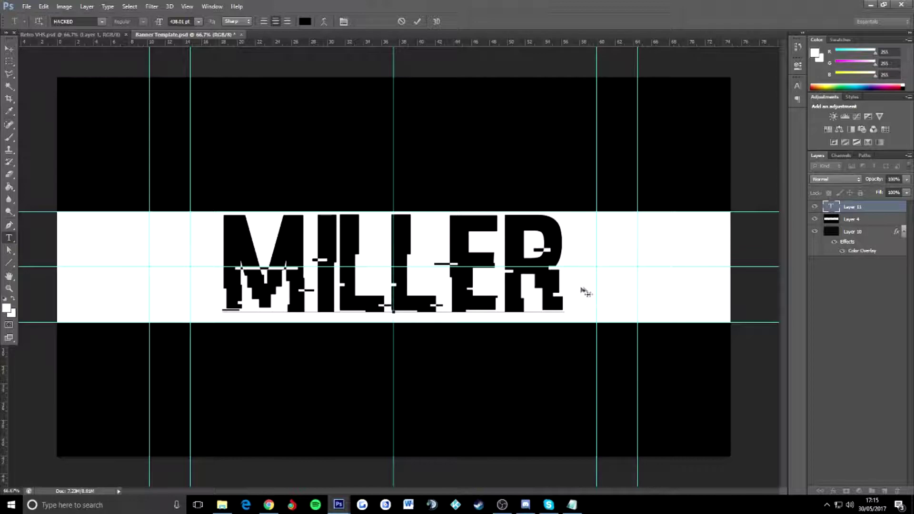
left_click_drag(565, 281, 200, 271)
key("BackSpace")
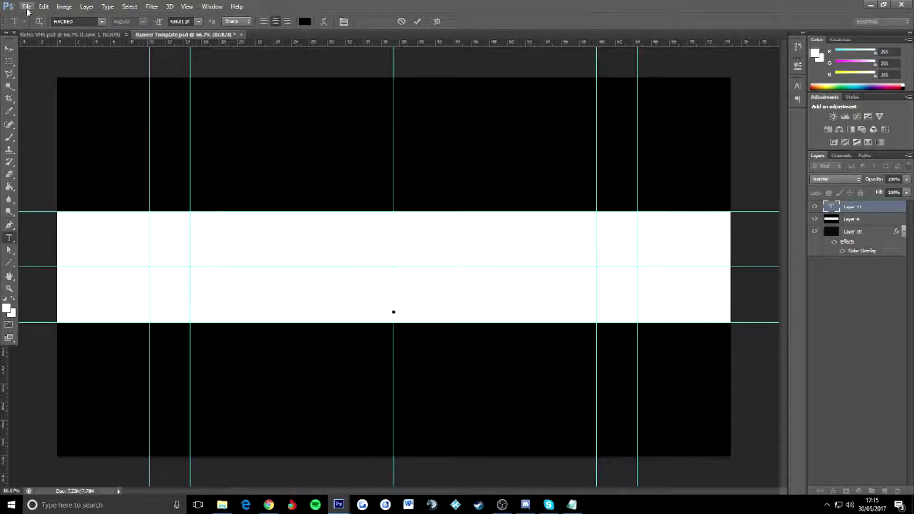
Step: Browse the File menu, then deselect the empty text layer
left_click(26, 9)
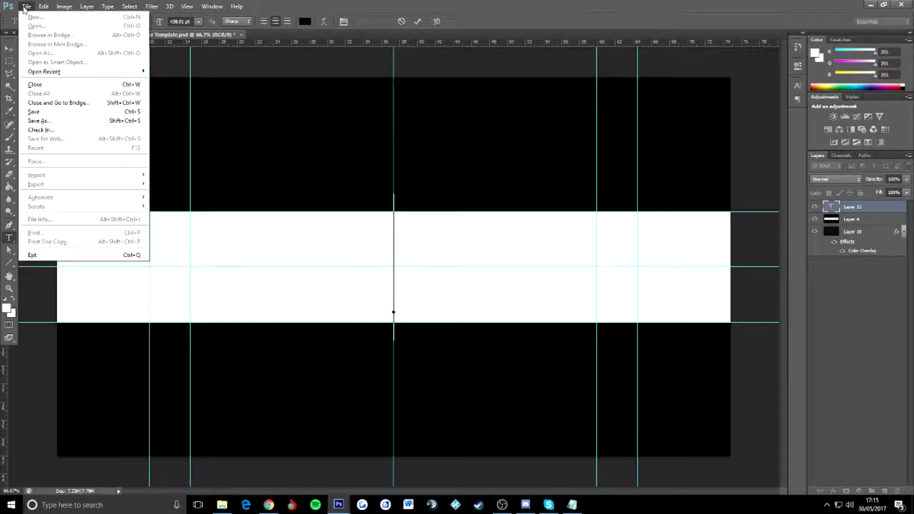
left_click(25, 7)
left_click(26, 7)
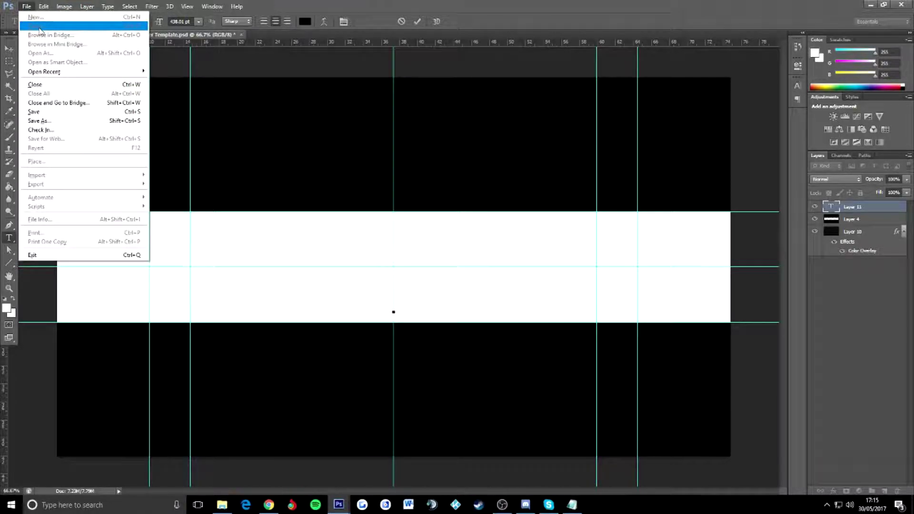
left_click(251, 72)
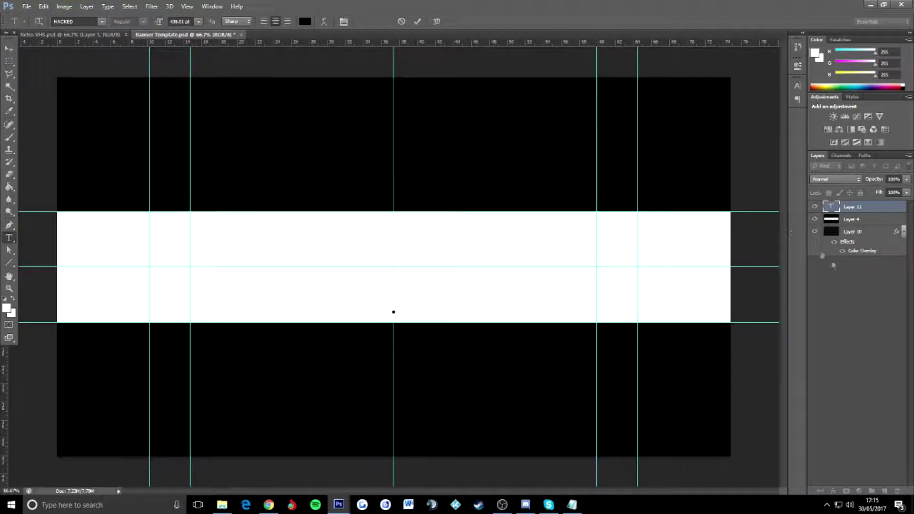
left_click(840, 272)
Step: Open Glitch Effect.jpg by entering 'glit' as the file name
left_click(27, 7)
left_click(43, 29)
scroll(473, 174, "down", 3)
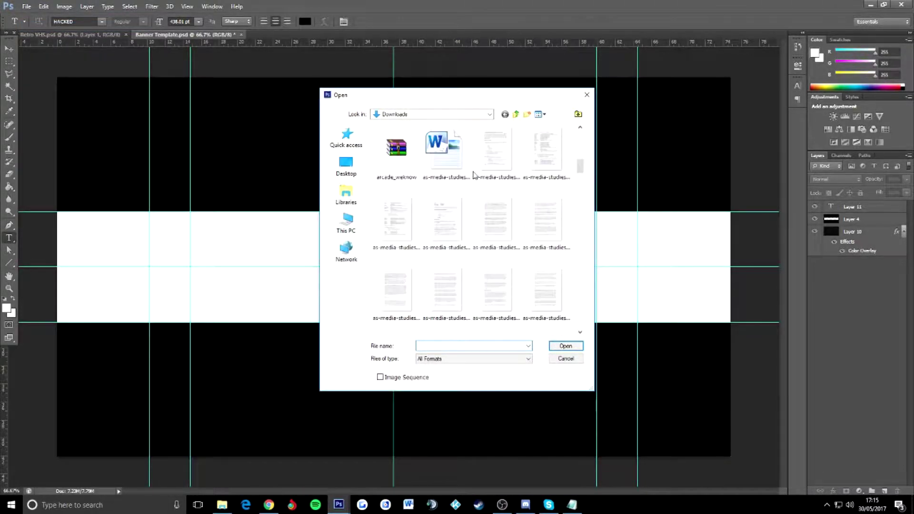
left_click(453, 346)
type("glit")
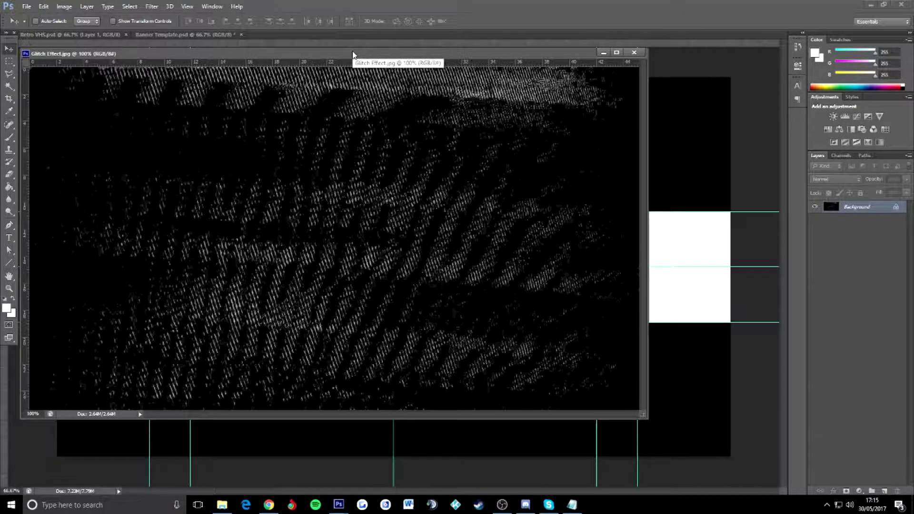
Step: Copy the glitch image into the banner document and close its separate window
left_click_drag(354, 53, 300, 57)
left_click_drag(405, 187, 633, 230)
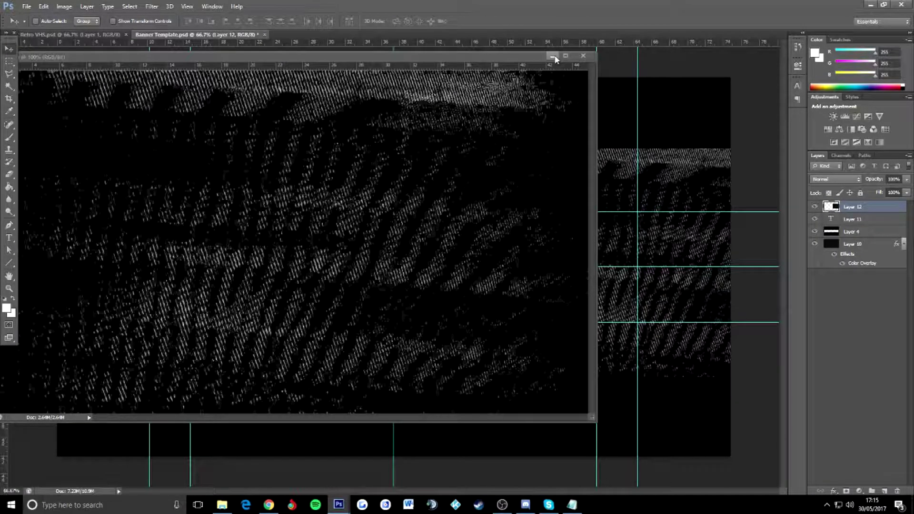
left_click(584, 56)
Step: Scale the glitch texture down and position it over the band's left half
left_click_drag(529, 195, 238, 221)
key("ctrl+t")
left_click_drag(360, 221, 258, 201)
left_click_drag(462, 155, 379, 169)
left_click_drag(337, 254, 337, 235)
key("Return")
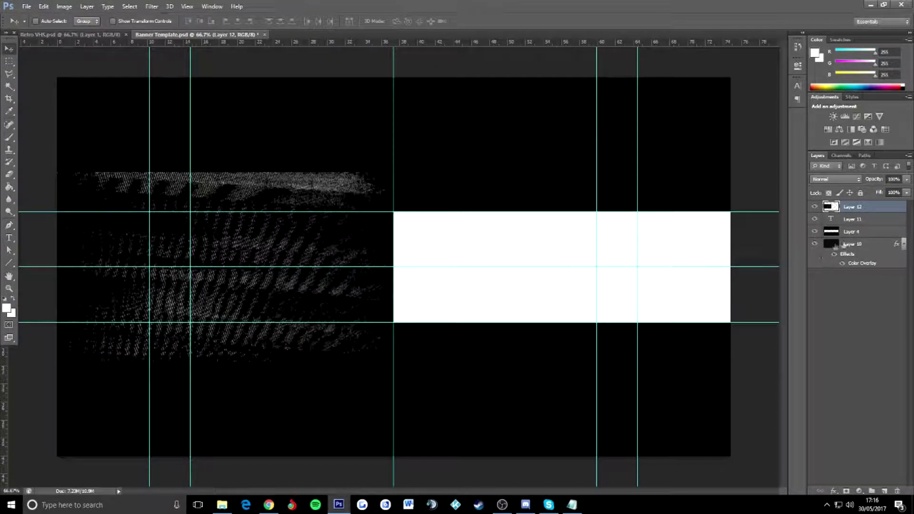
Step: Move Layer 4 above the texture, delete empty Layer 11, and duplicate Layer 12
left_click_drag(865, 204, 865, 205)
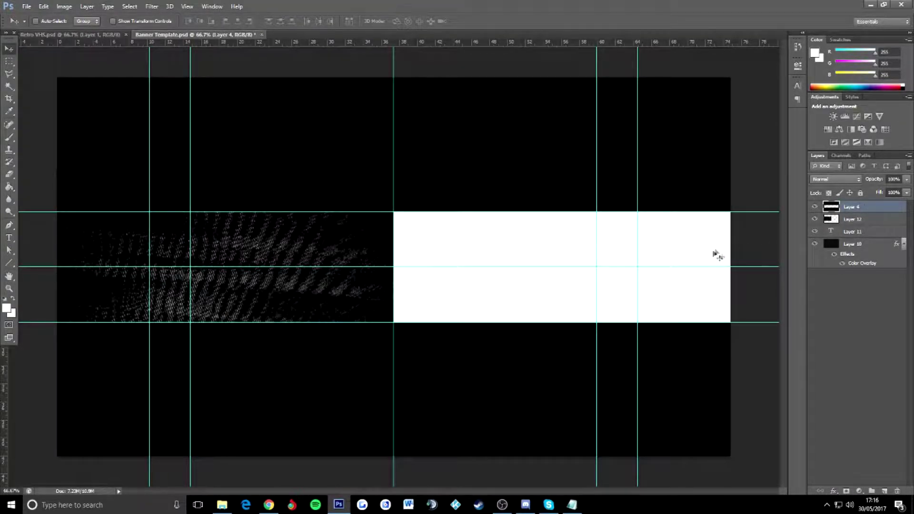
left_click(863, 231)
key("Delete")
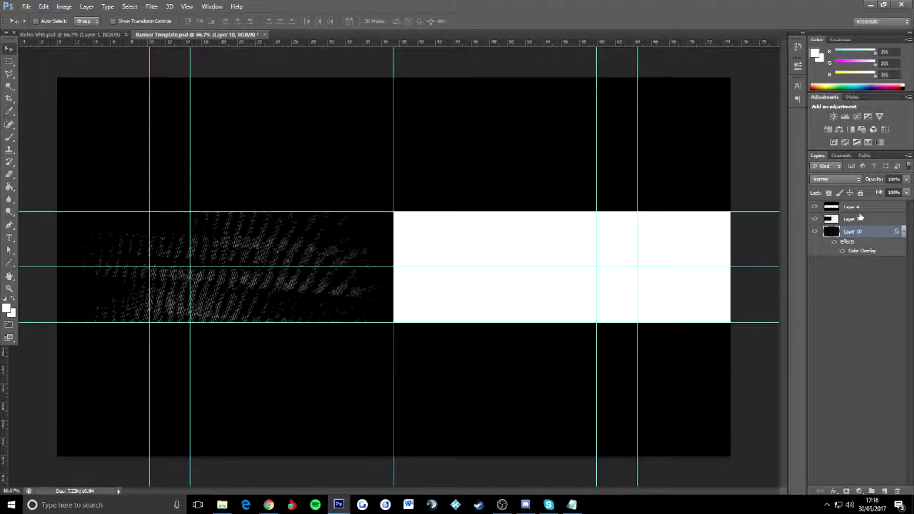
left_click(857, 220)
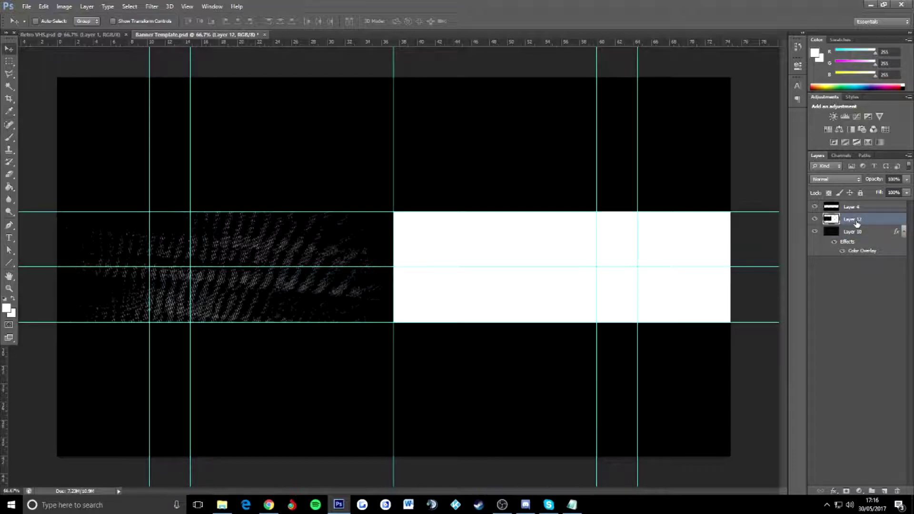
key("ctrl+j")
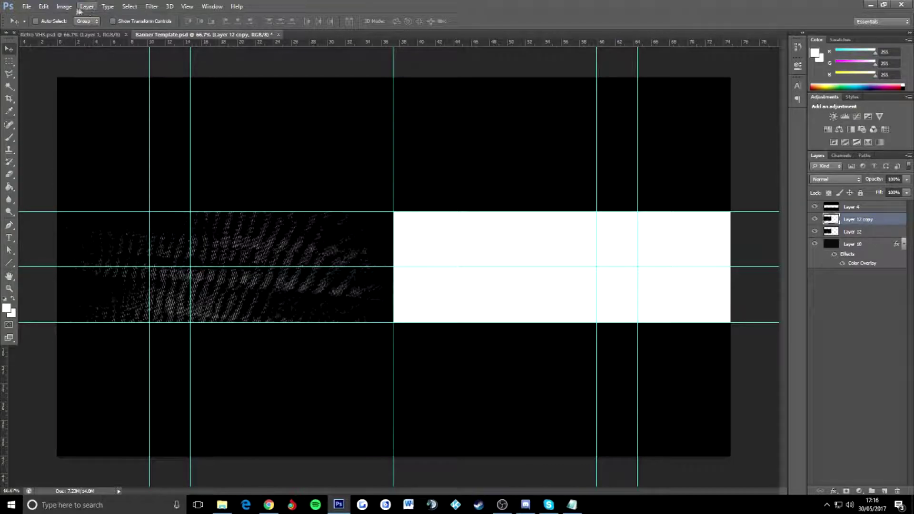
Step: Flip Layer 12 copy horizontally and drag it onto the band's right half
left_click(43, 7)
mouse_move(89, 194)
left_click(191, 296)
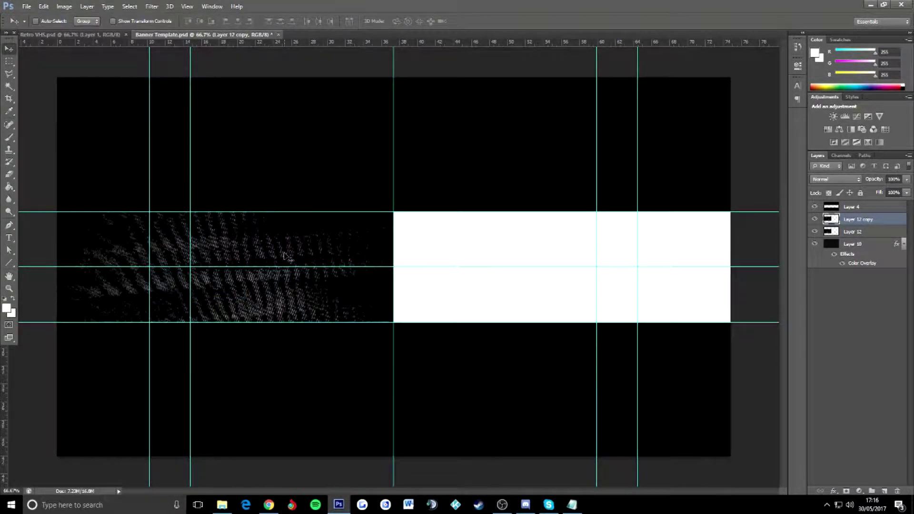
left_click_drag(285, 256, 621, 260)
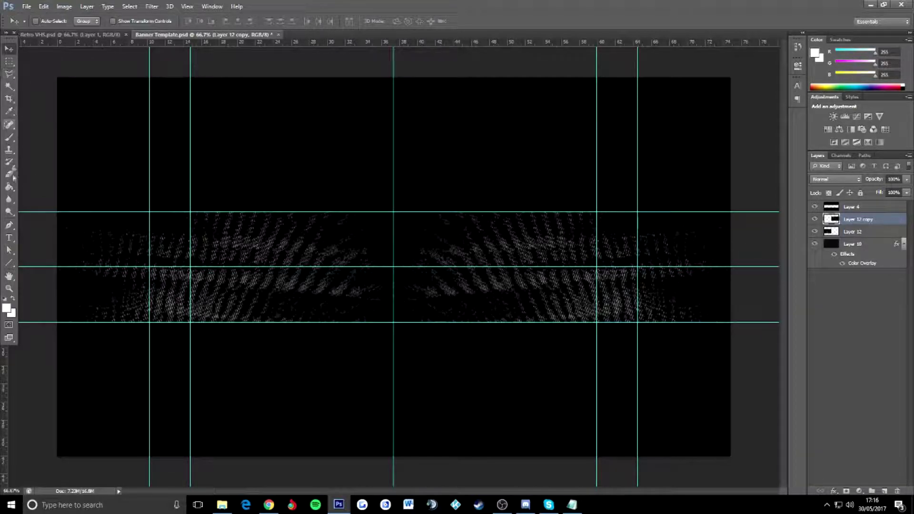
Step: Create a new layer and type white 'MILLER' text near the banner centre
left_click(9, 238)
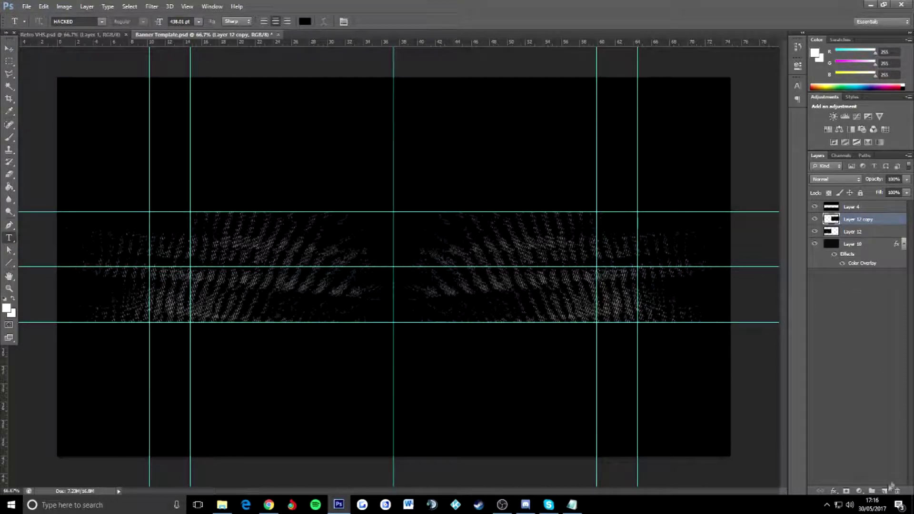
left_click(885, 491)
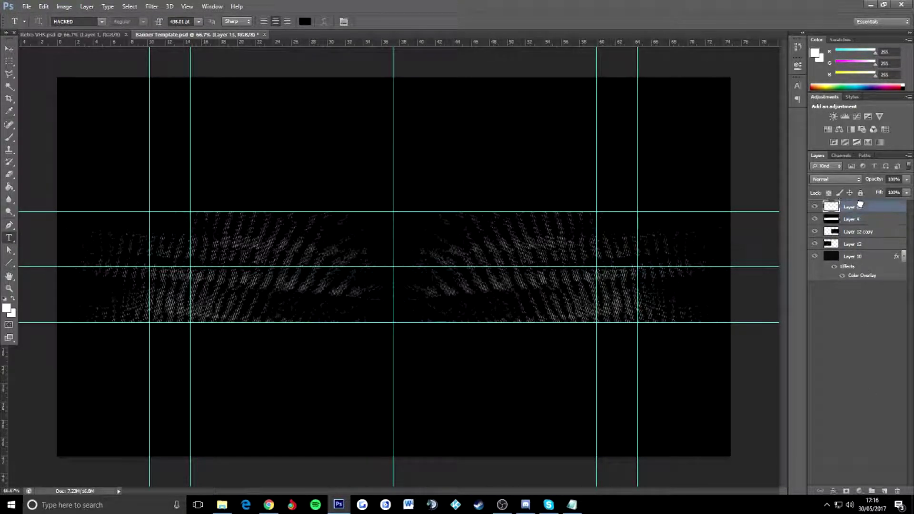
left_click(336, 270)
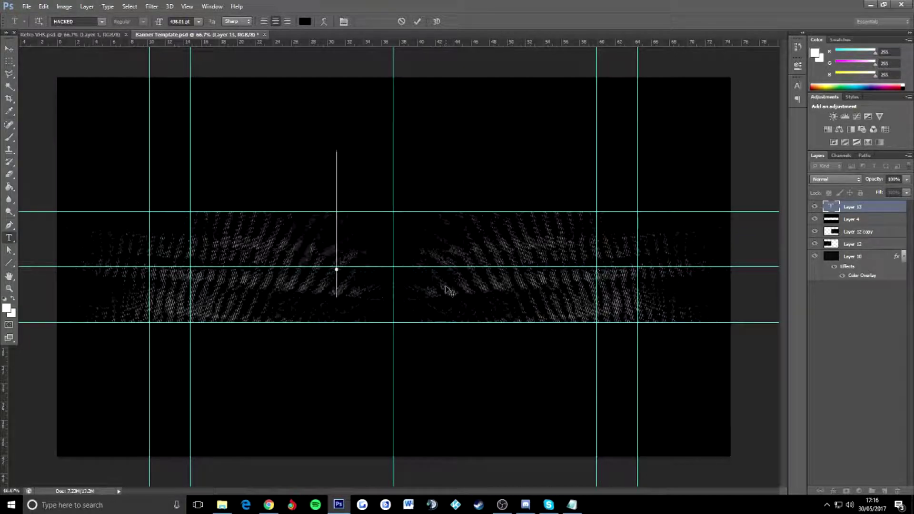
left_click(305, 21)
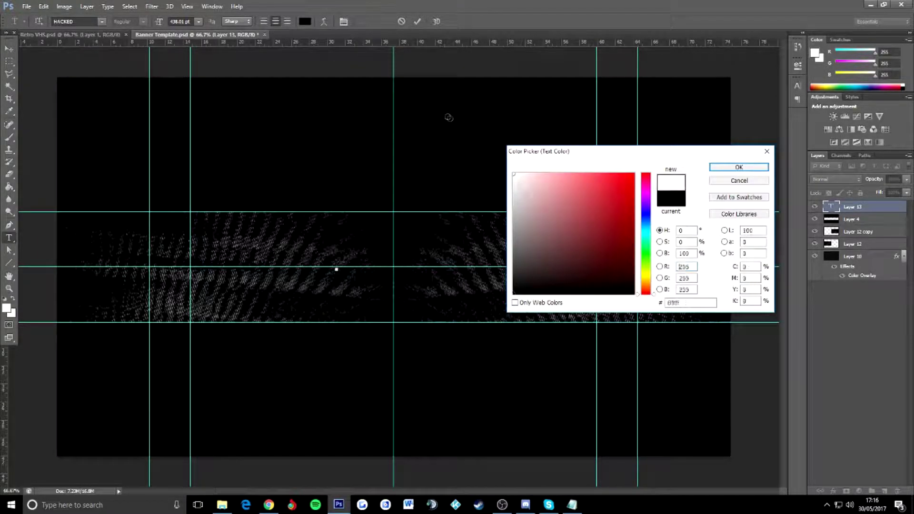
left_click(739, 167)
type("M")
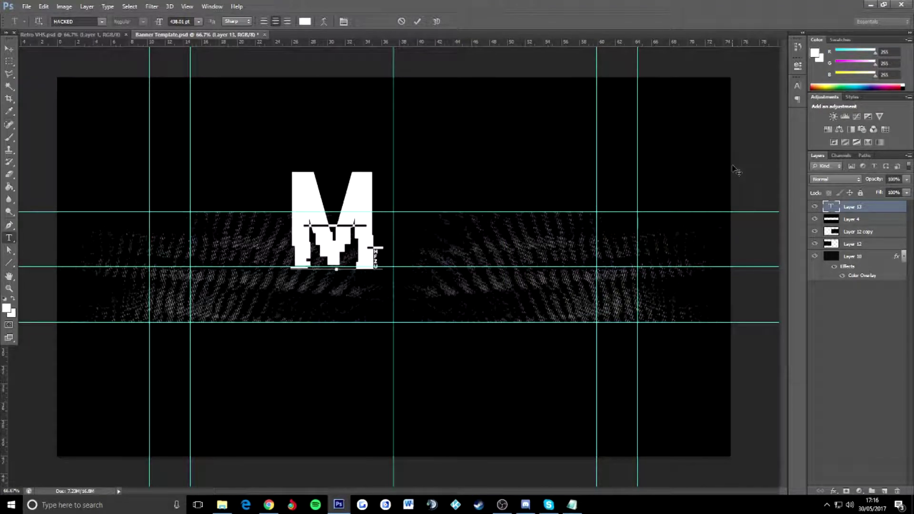
type("ILLER")
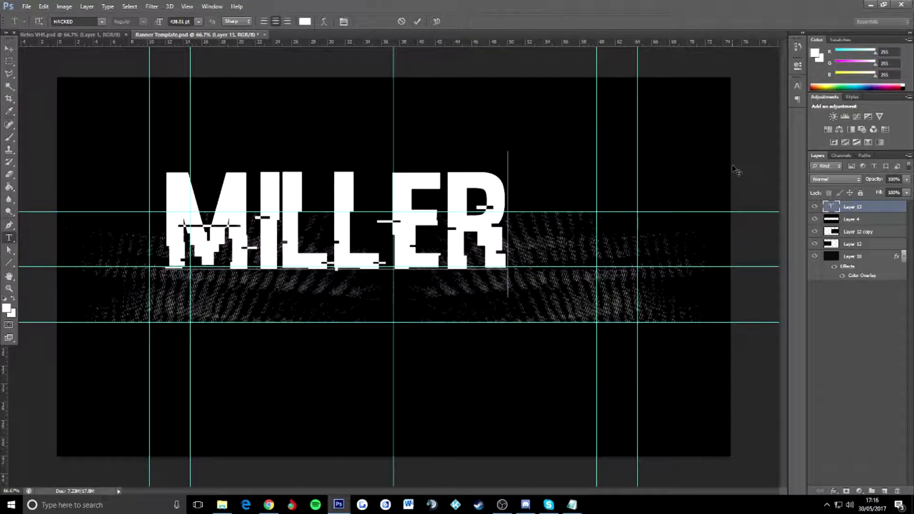
left_click_drag(423, 251, 484, 294)
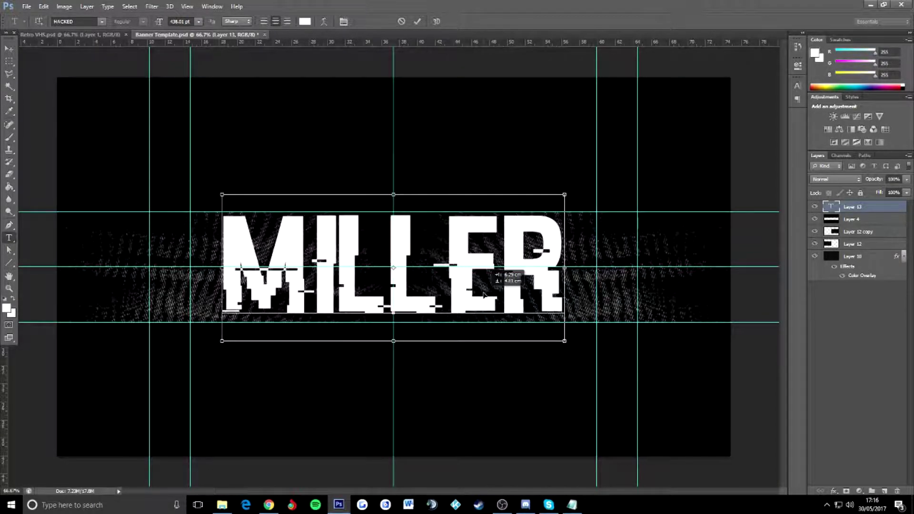
Step: Resize MILLER to about 345 pt, centre it, and commit the text layer
left_click_drag(562, 292, 157, 236)
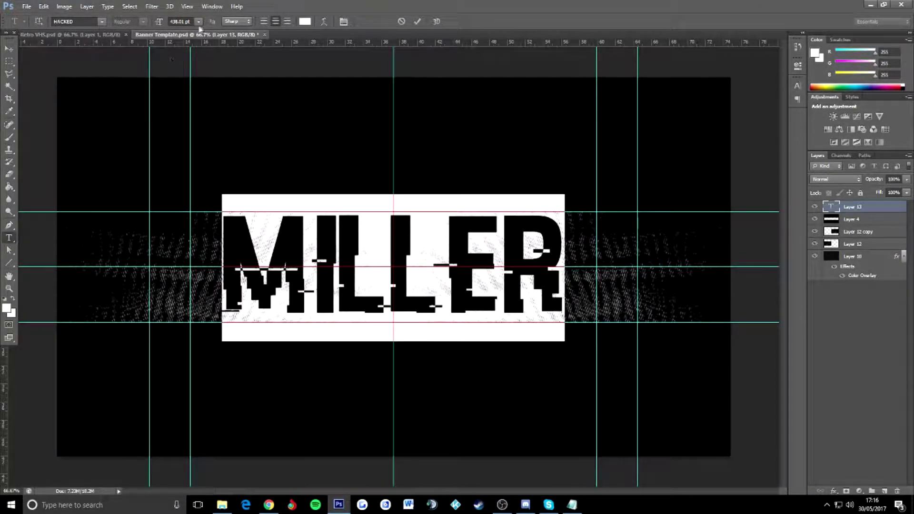
left_click_drag(161, 23, 137, 26)
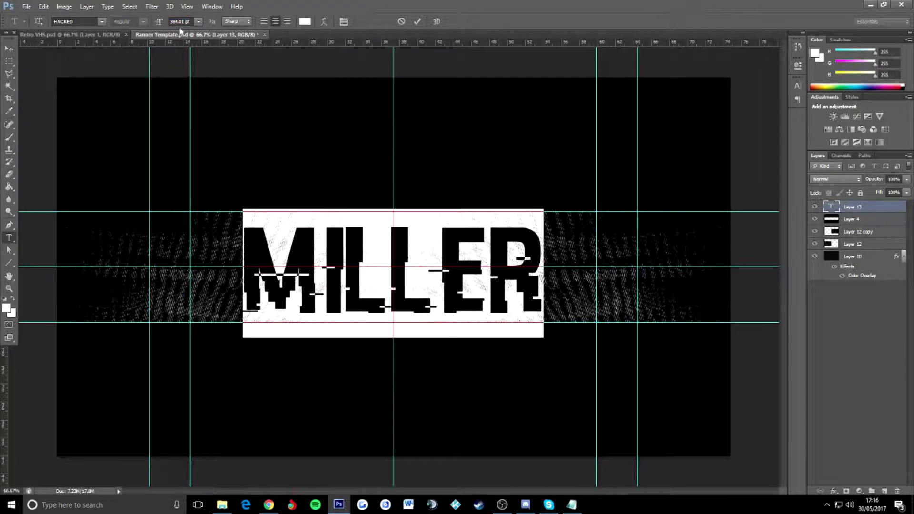
left_click(335, 258)
left_click_drag(430, 278, 429, 270)
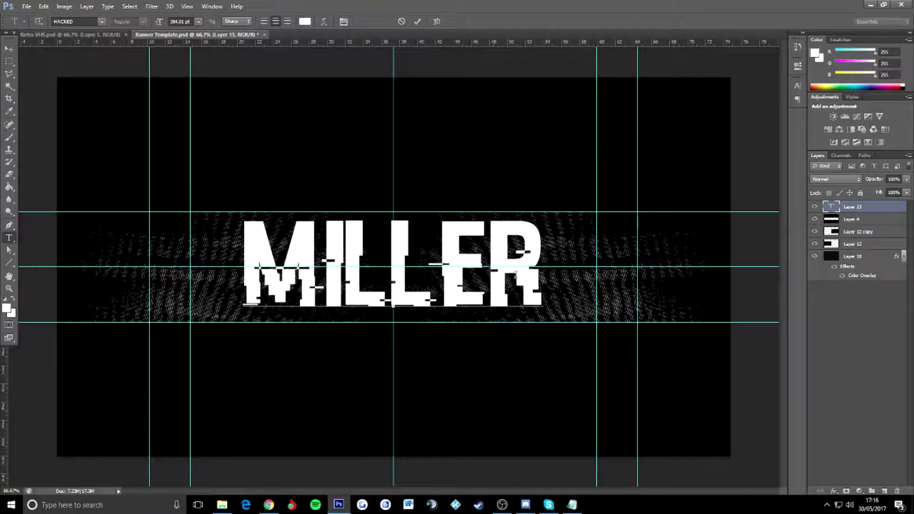
key("ctrl+a")
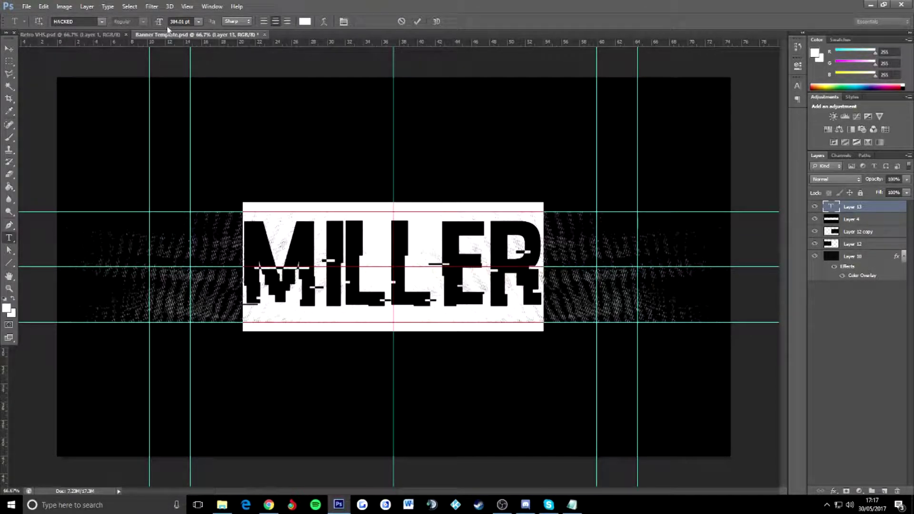
left_click(153, 22)
left_click_drag(153, 23, 145, 22)
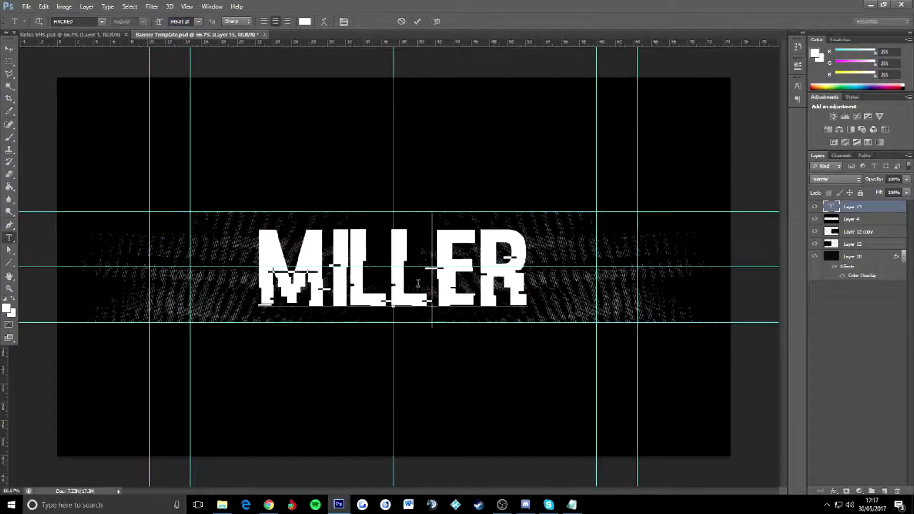
left_click(458, 286)
left_click_drag(457, 287, 457, 283)
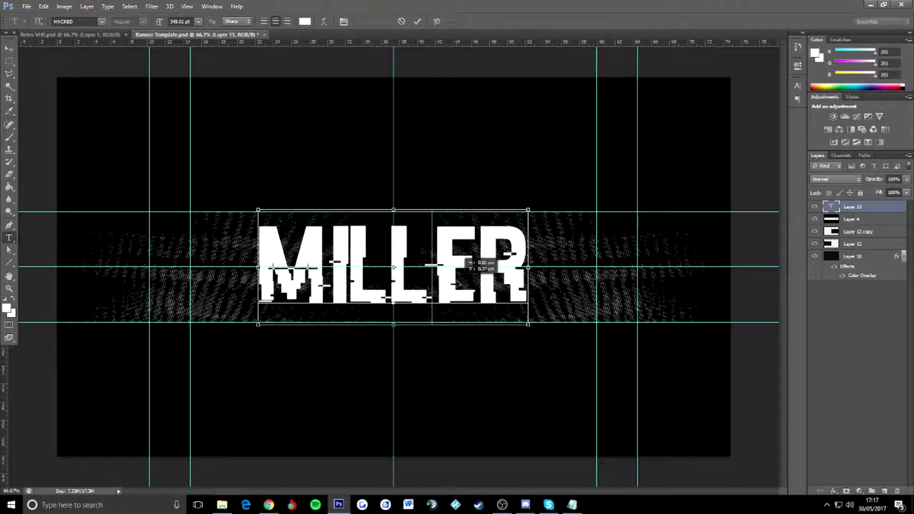
left_click(7, 48)
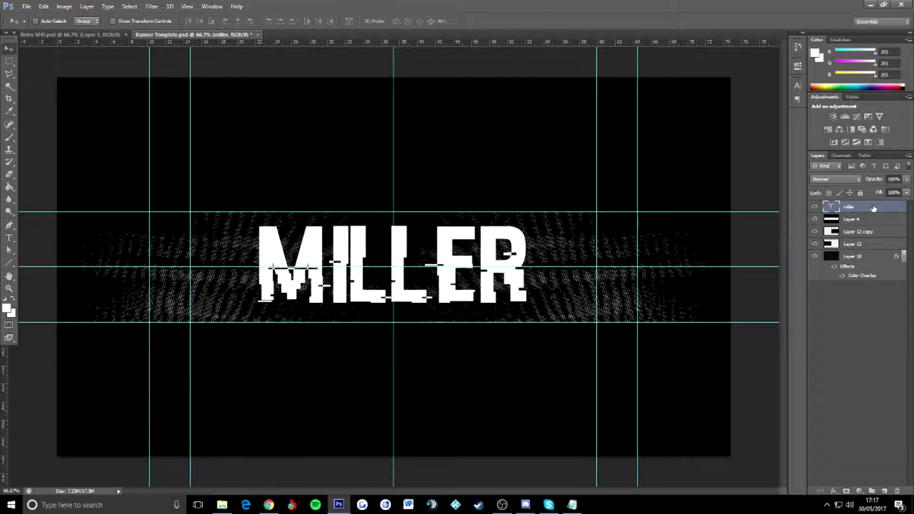
Step: Rasterize the miller type layer, make three copies, and reselect the original miller layer
key("ctrl+j")
key("ctrl+j")
key("ctrl+j")
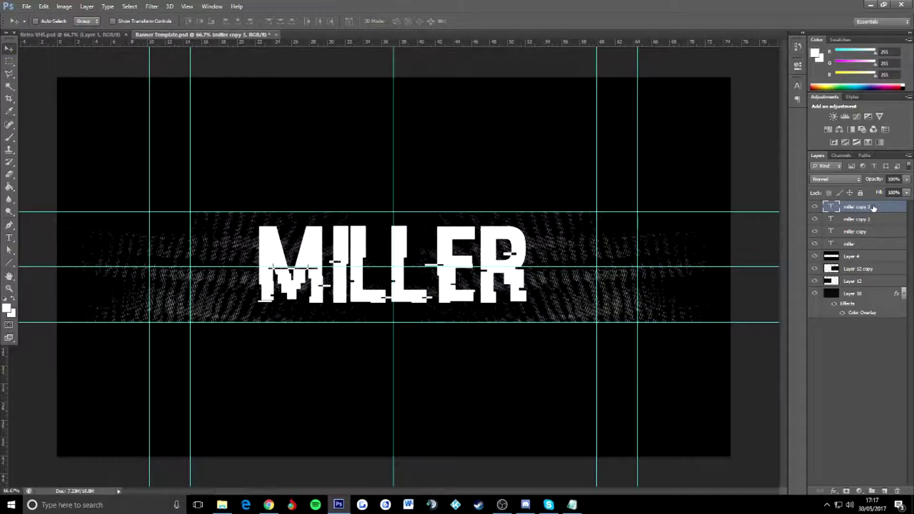
key("Delete")
key("Delete")
key("Delete")
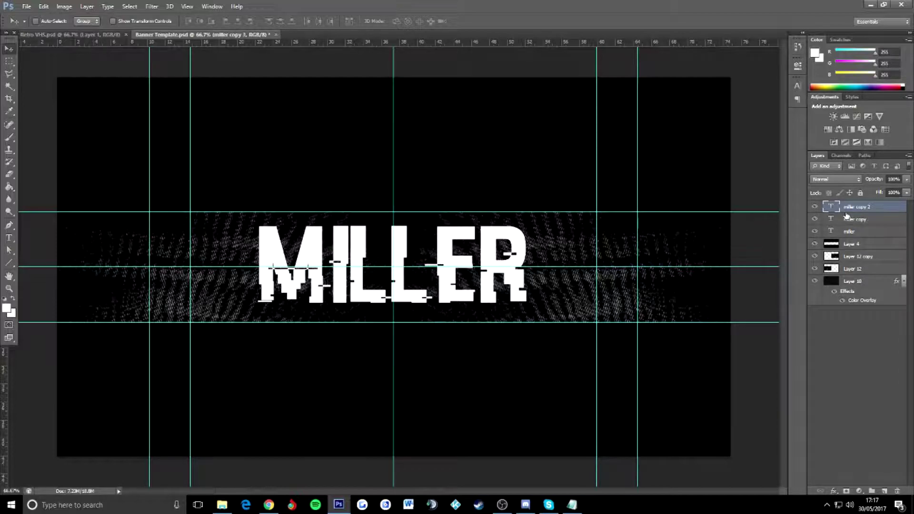
right_click(868, 214)
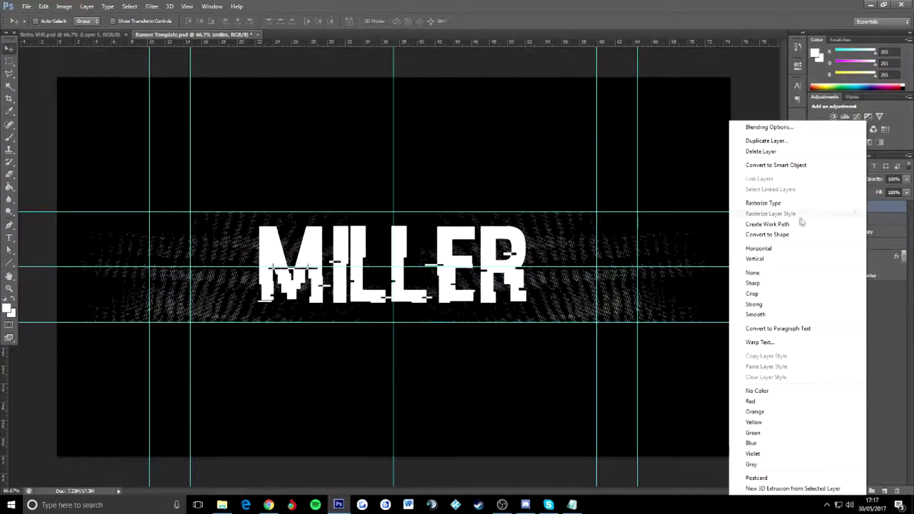
left_click(786, 204)
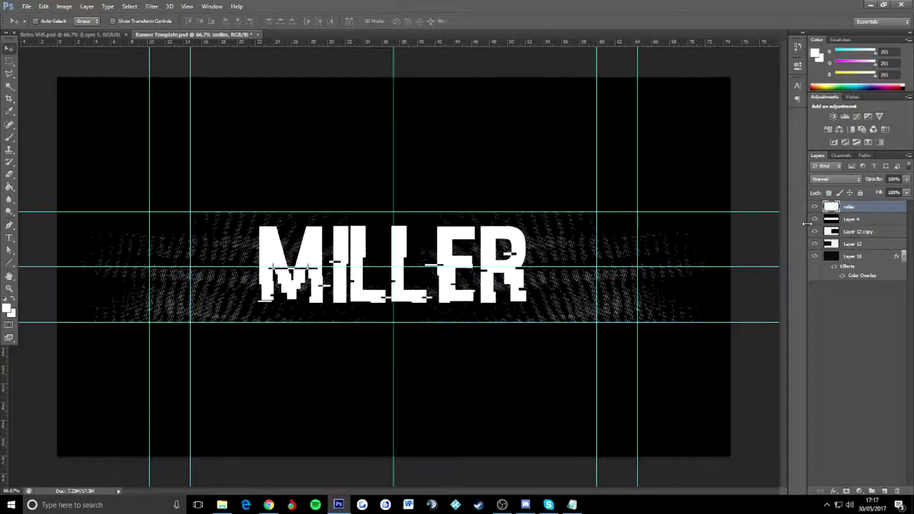
key("ctrl+j")
key("ctrl+j")
key("ctrl+j")
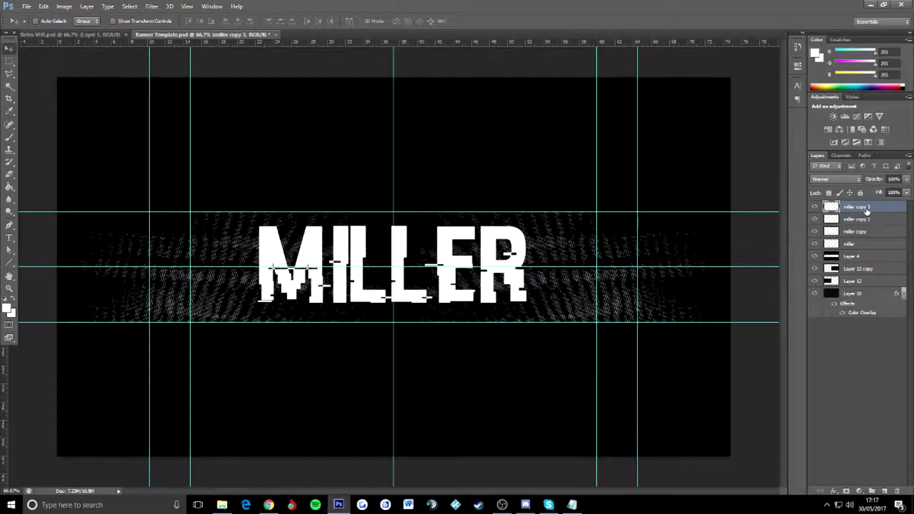
left_click(857, 243)
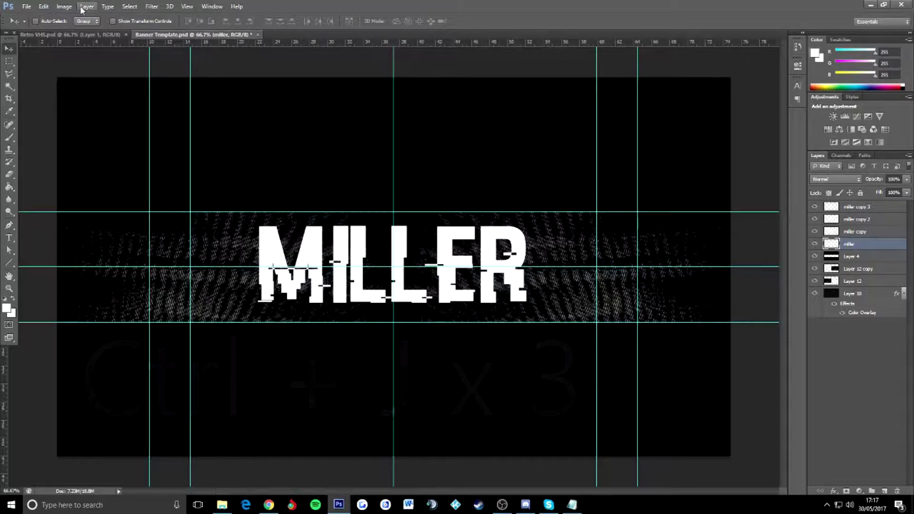
Step: Make the miller layer blue with Levels, setting Red and Green output white to 0
left_click(63, 7)
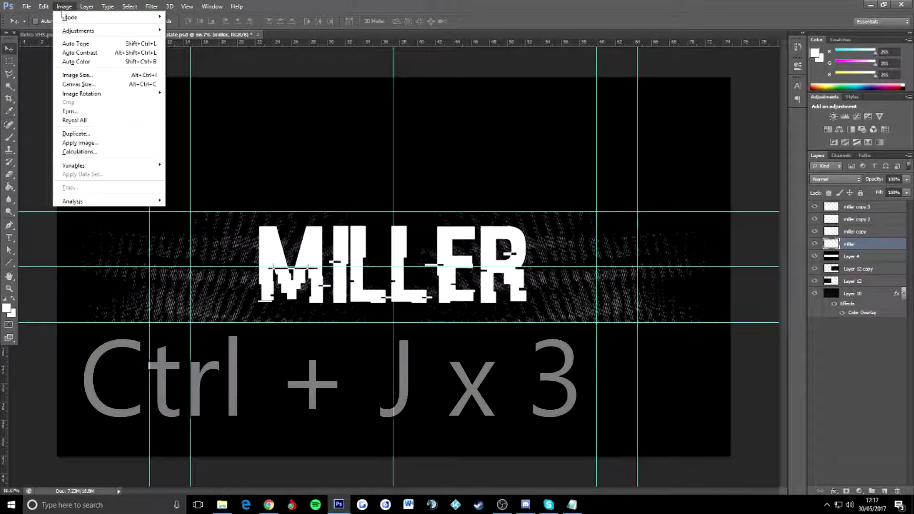
mouse_move(65, 32)
left_click(182, 39)
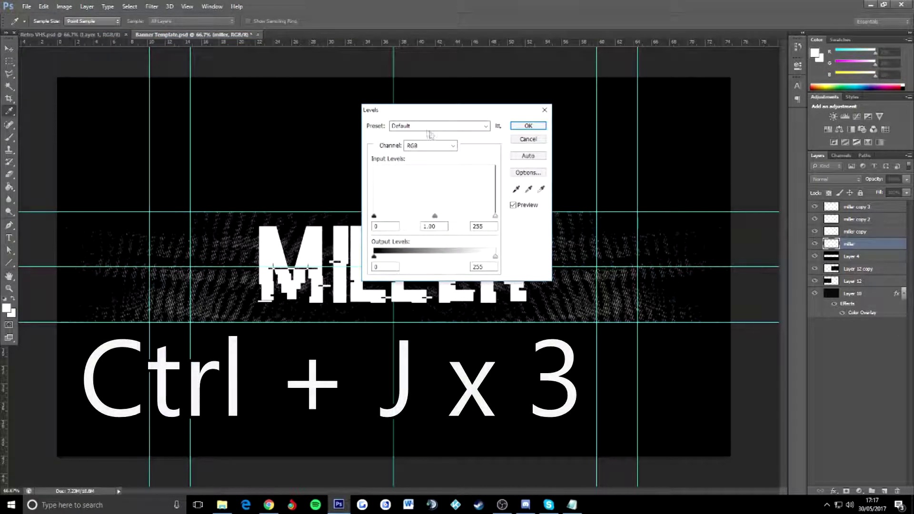
left_click(452, 146)
left_click(435, 160)
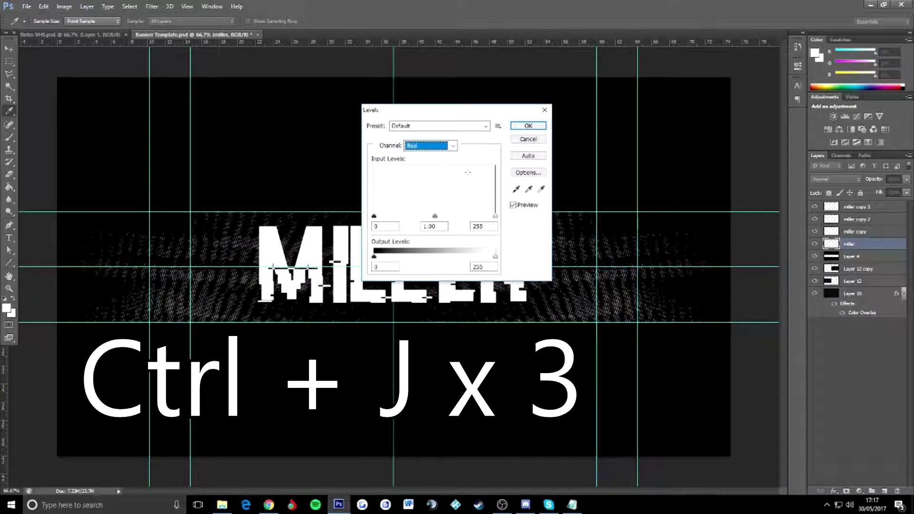
left_click_drag(495, 257, 374, 257)
left_click(453, 145)
left_click(416, 171)
left_click_drag(497, 257, 373, 257)
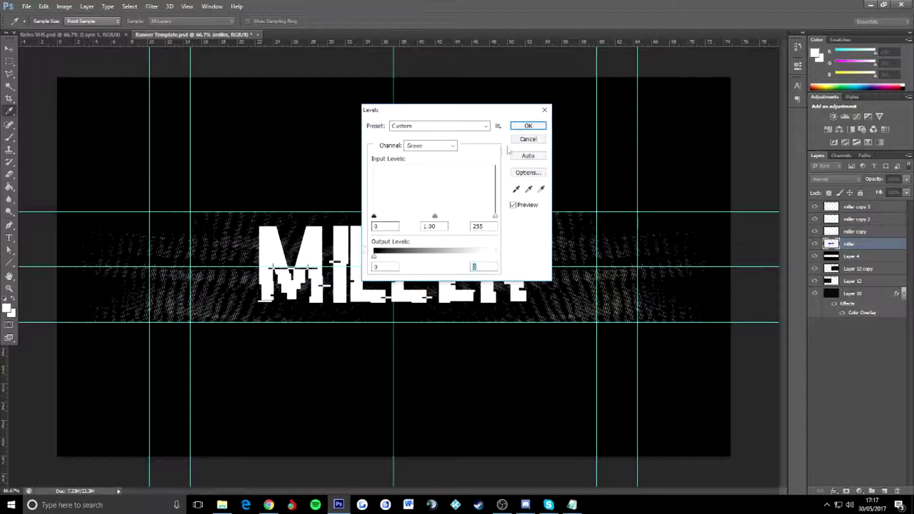
left_click(528, 126)
Step: Make miller copy green with Levels, setting Blue output white to 0
left_click(841, 232)
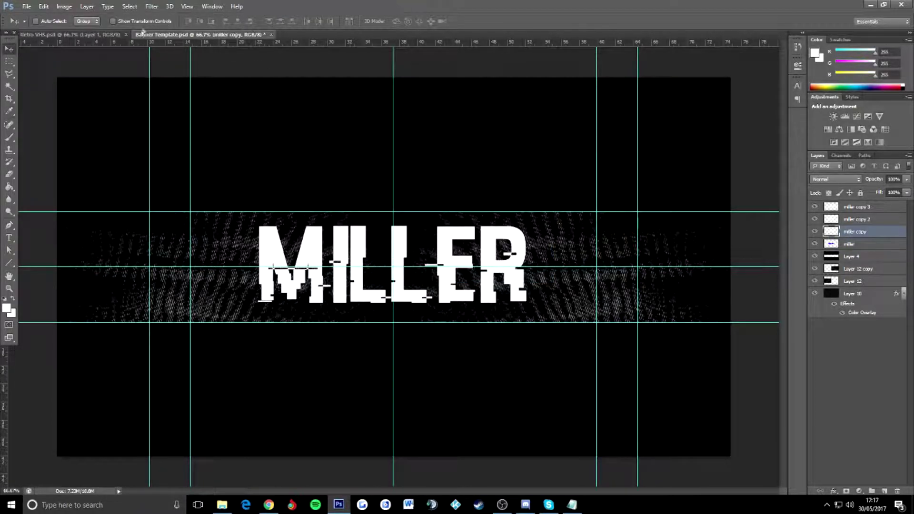
left_click(64, 7)
mouse_move(96, 31)
left_click(228, 39)
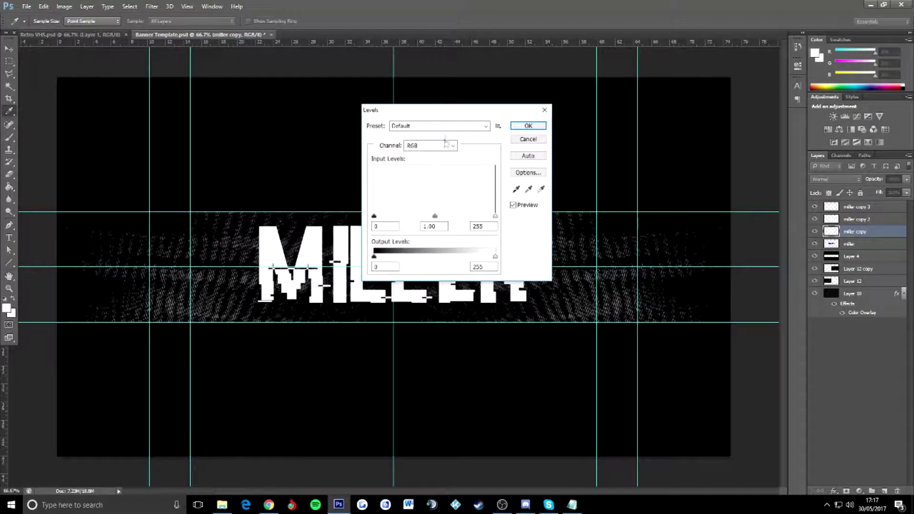
left_click(442, 146)
left_click(437, 162)
left_click(441, 146)
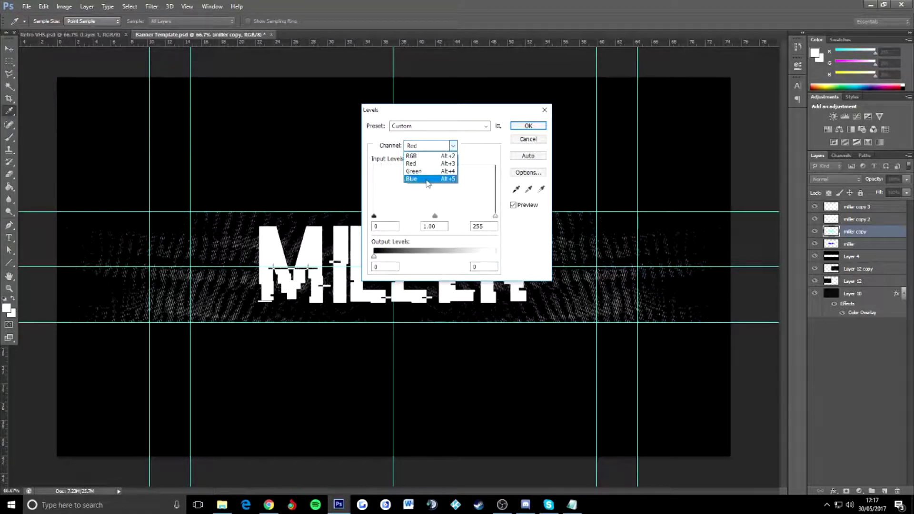
left_click(428, 176)
left_click_drag(495, 256, 350, 238)
left_click(528, 126)
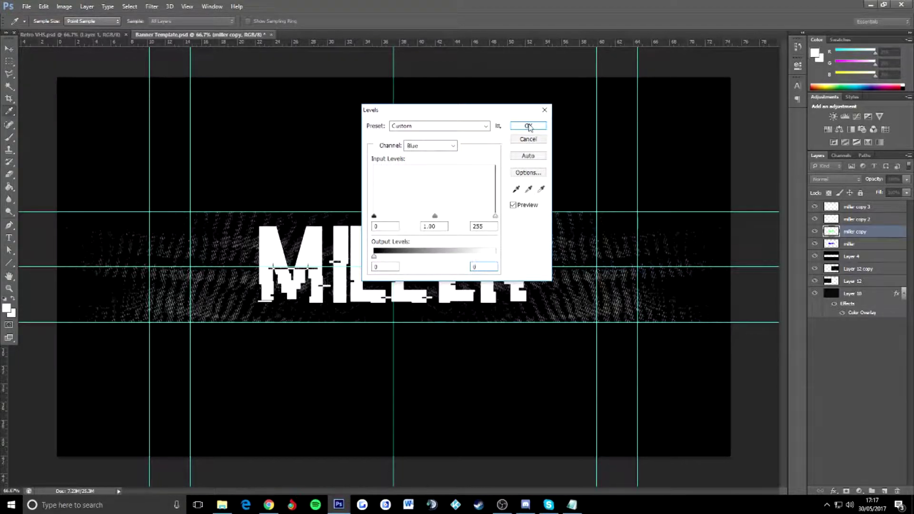
Step: Make miller copy 2 red with Levels, lowering Green and Blue output white
left_click(857, 219)
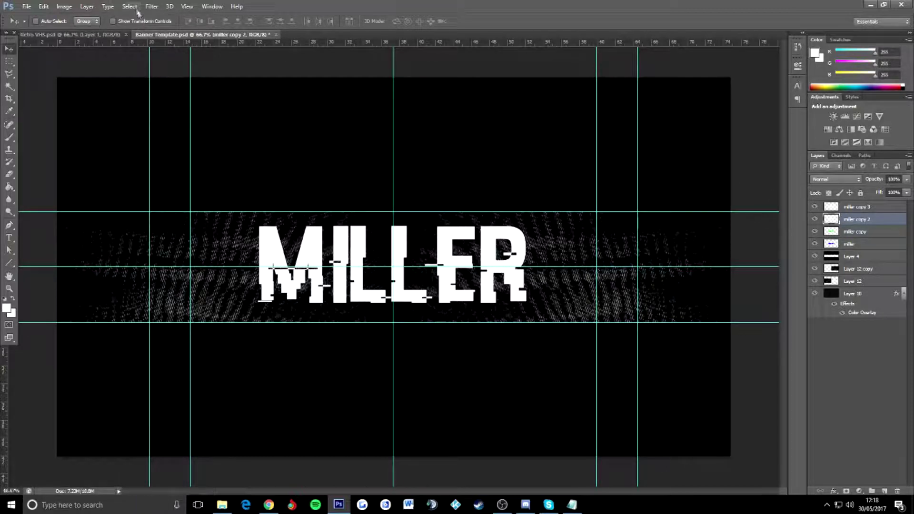
left_click(65, 6)
mouse_move(89, 32)
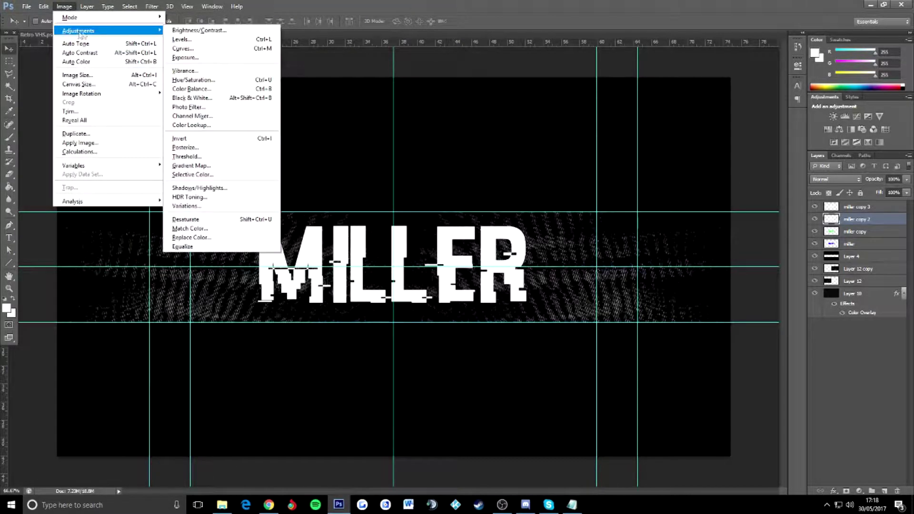
left_click(181, 39)
left_click(447, 145)
left_click(413, 171)
double_click(480, 266)
type("0")
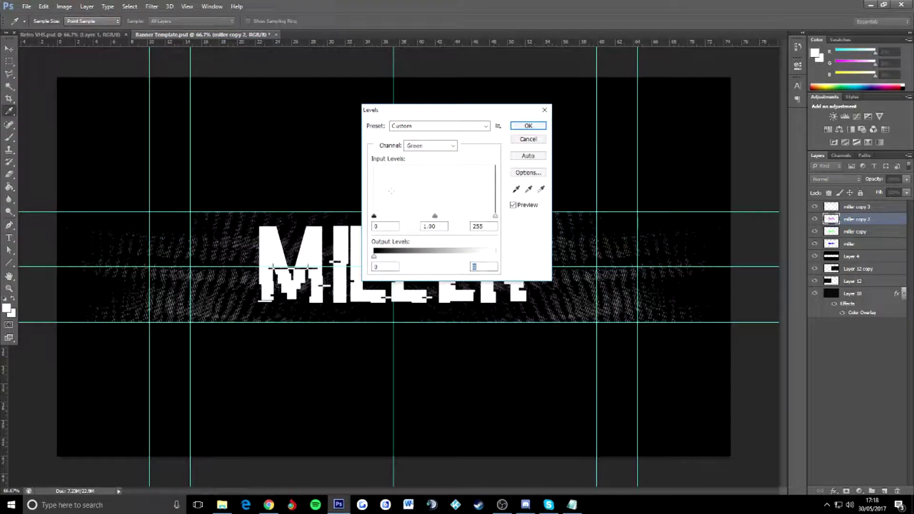
left_click(438, 146)
left_click(413, 180)
left_click_drag(495, 256, 461, 253)
left_click(523, 126)
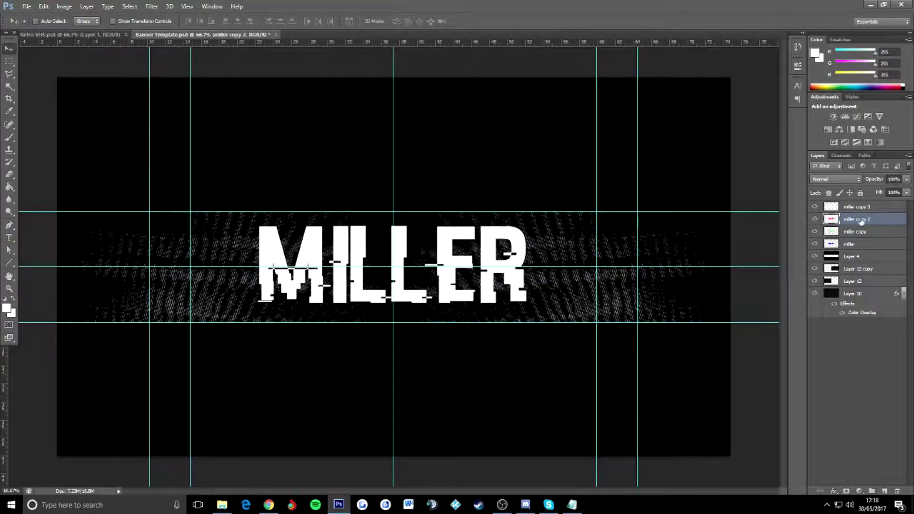
Step: Toggle the miller copies' visibility to check each colour, then select miller copy 3
left_click(815, 207)
left_click(814, 219)
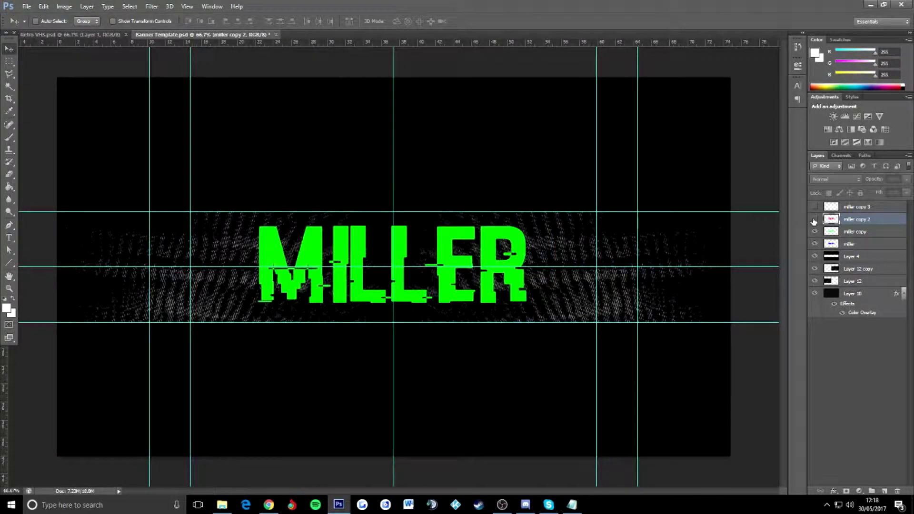
left_click(815, 231)
left_click(815, 232)
left_click(815, 219)
left_click(815, 206)
left_click(858, 209)
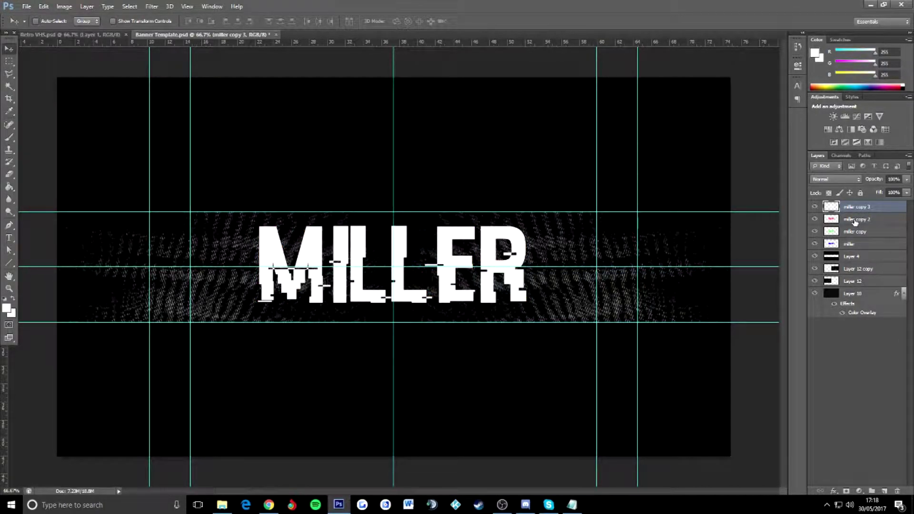
Step: Apply a 2-pixel Gaussian Blur to the red miller copy 2 layer
left_click(855, 220)
left_click(850, 232)
left_click(850, 243)
left_click(852, 220)
left_click(152, 7)
mouse_move(158, 102)
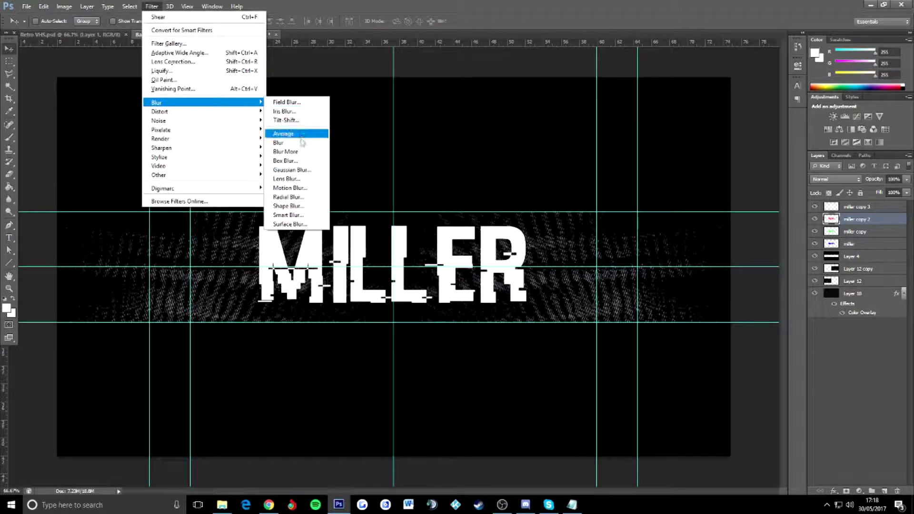
left_click(285, 171)
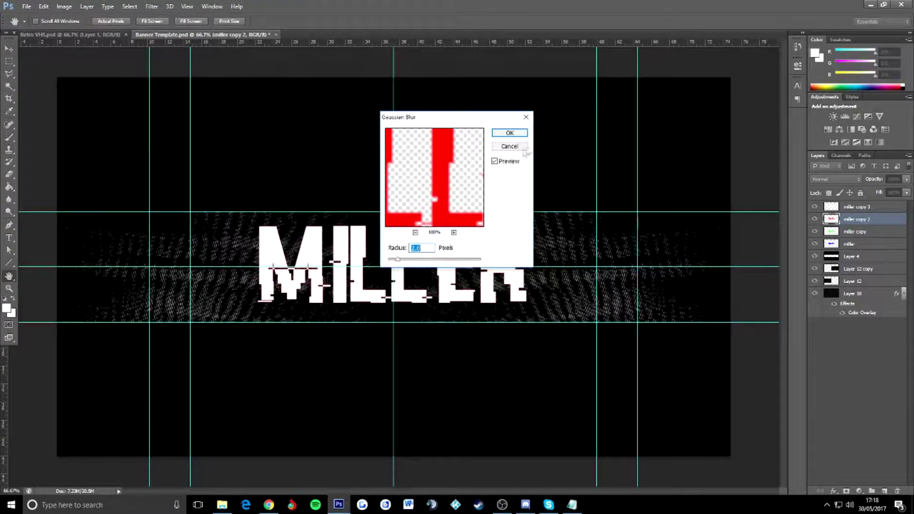
left_click(509, 133)
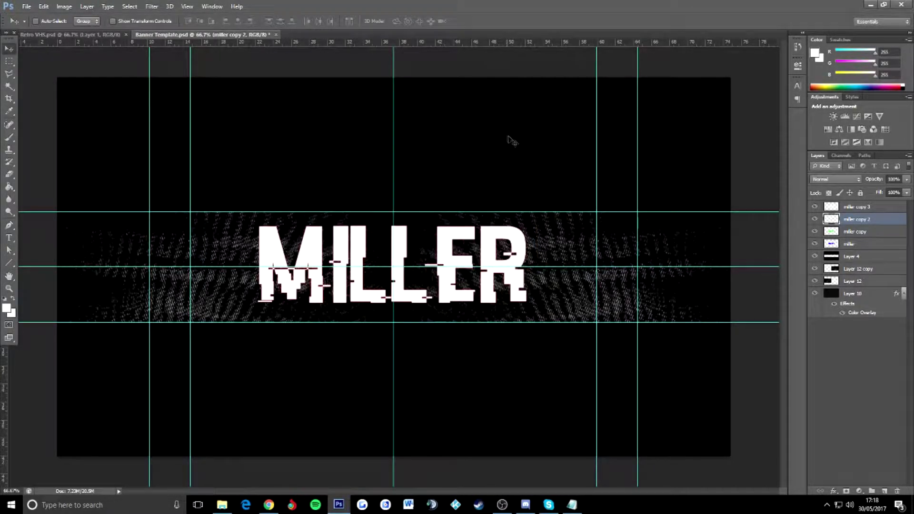
Step: Apply the same 2-pixel Gaussian Blur to the green miller copy layer
left_click(852, 233)
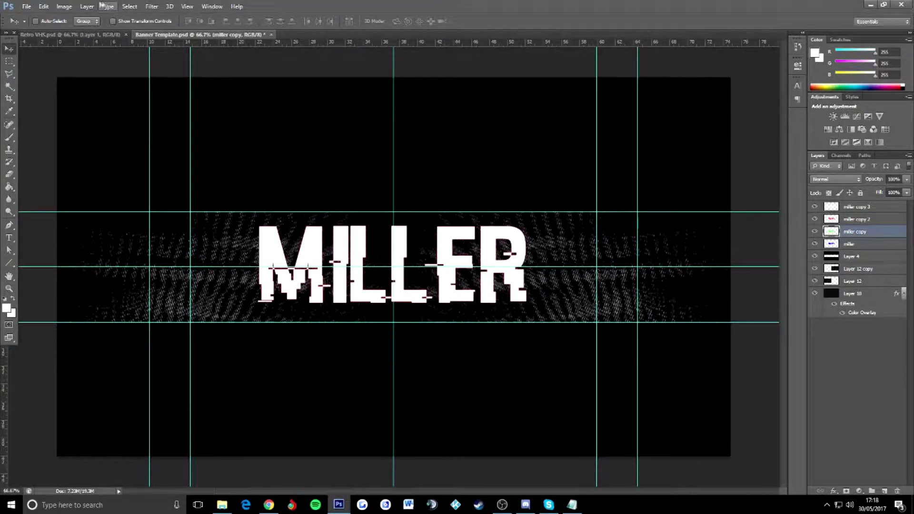
left_click(151, 6)
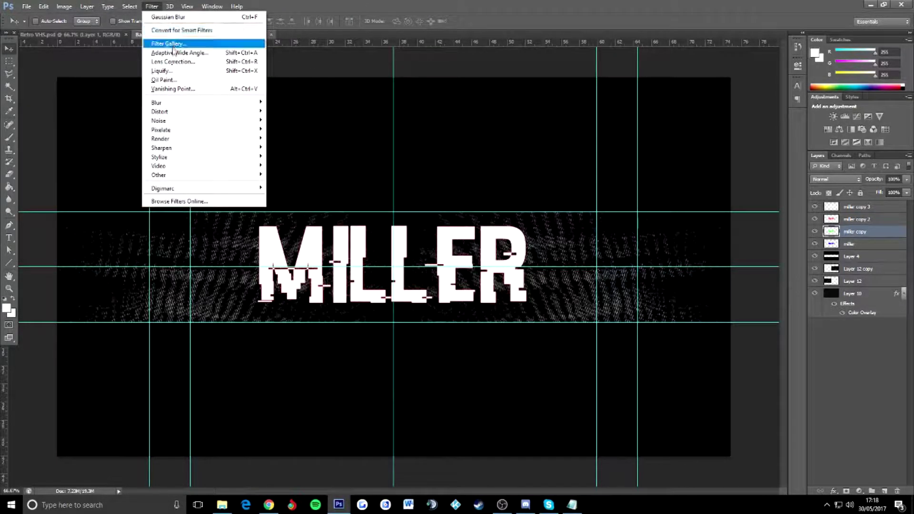
mouse_move(179, 104)
left_click(292, 169)
left_click(509, 133)
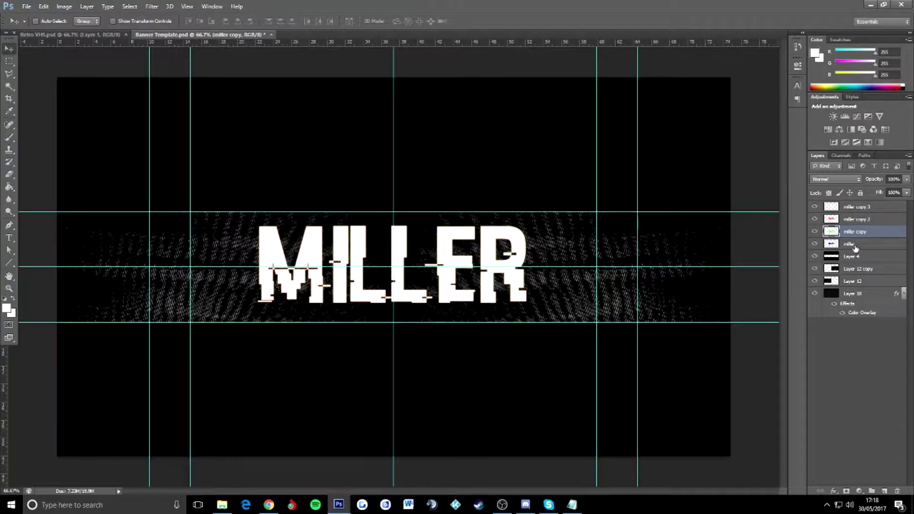
Step: Apply a 2-pixel Gaussian Blur to the blue miller layer
key("alt+bracketleft")
left_click(152, 6)
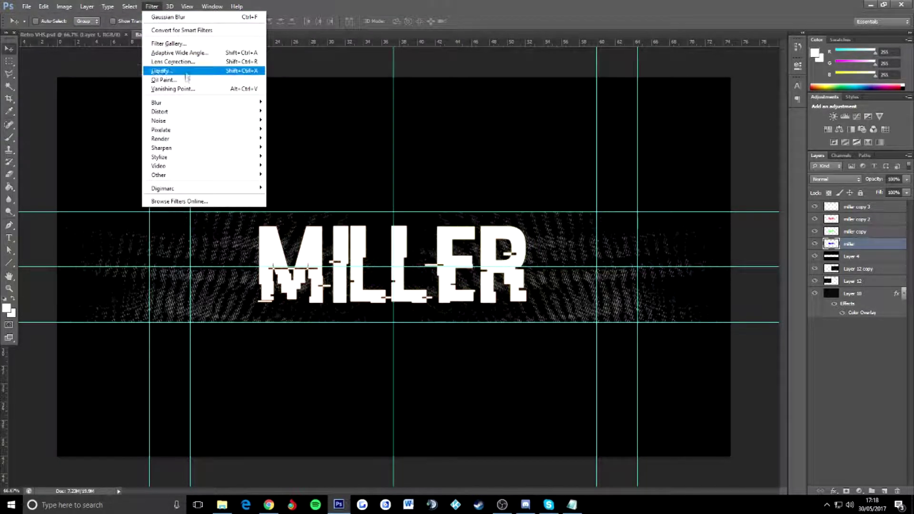
mouse_move(190, 103)
left_click(291, 170)
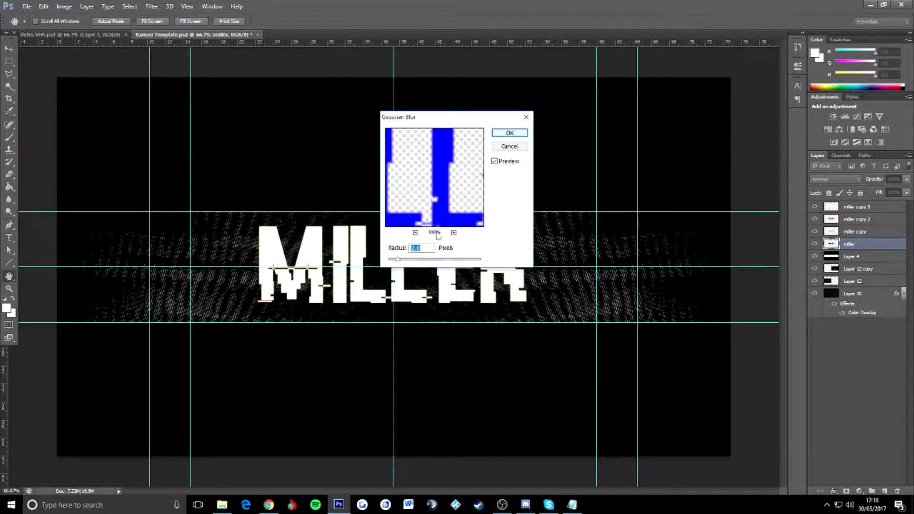
left_click(519, 135)
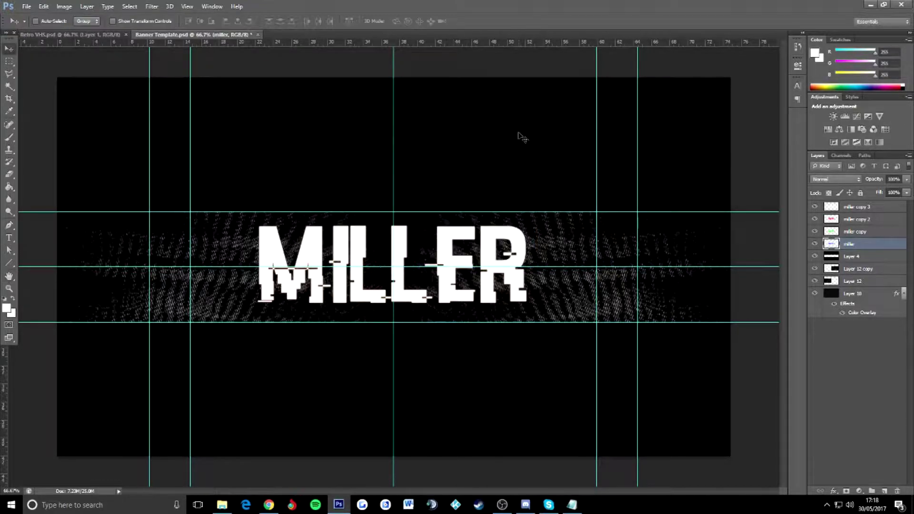
Step: Set miller, miller copy and miller copy 2 to Exclusion blend mode
left_click(858, 220)
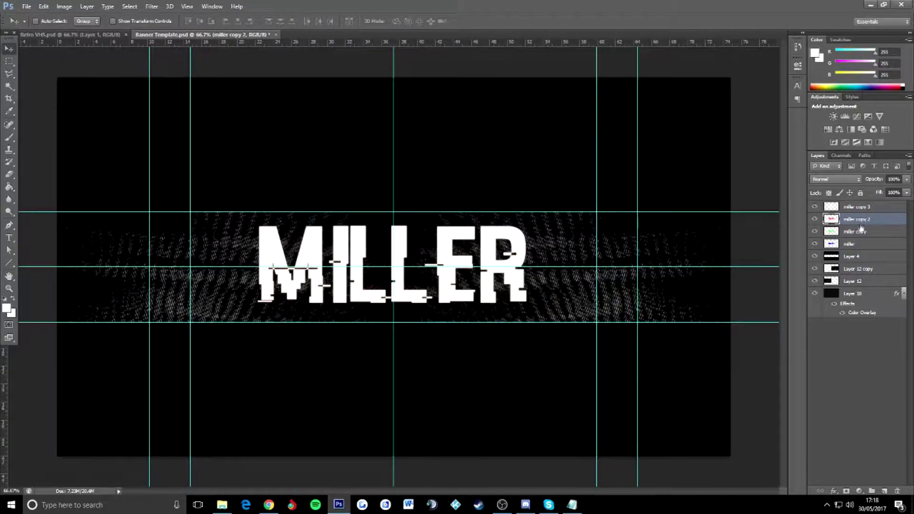
left_click(852, 243, "shift")
left_click(855, 179)
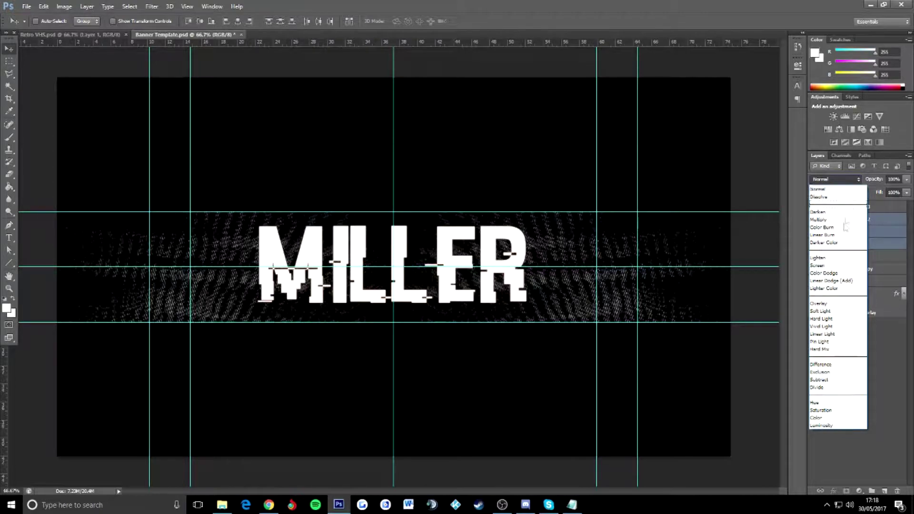
left_click(832, 371)
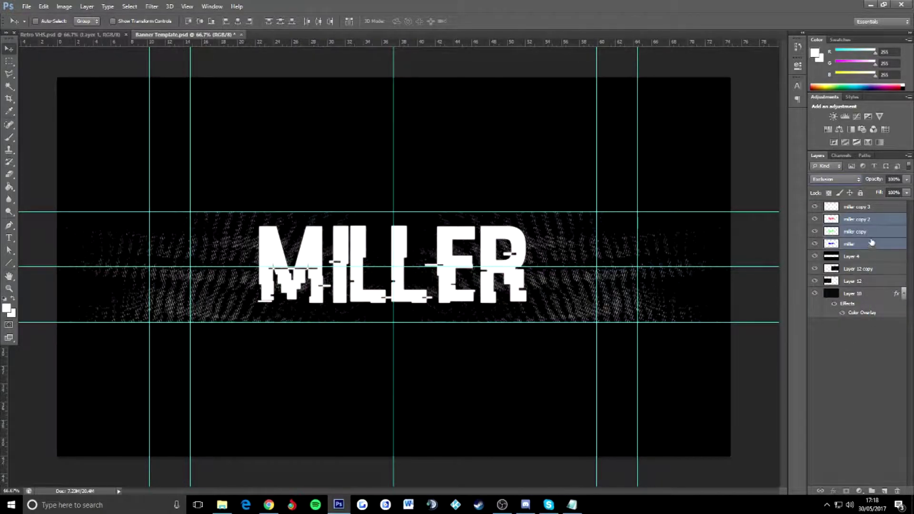
Step: Nudge miller copy 2 up-right and miller copy left to create colour fringes
left_click(870, 244)
left_click(871, 220)
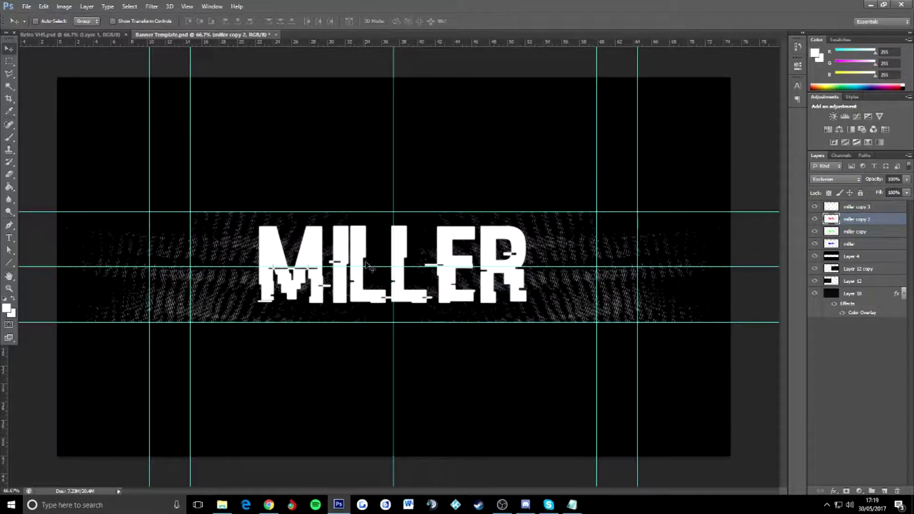
left_click_drag(369, 264, 371, 263)
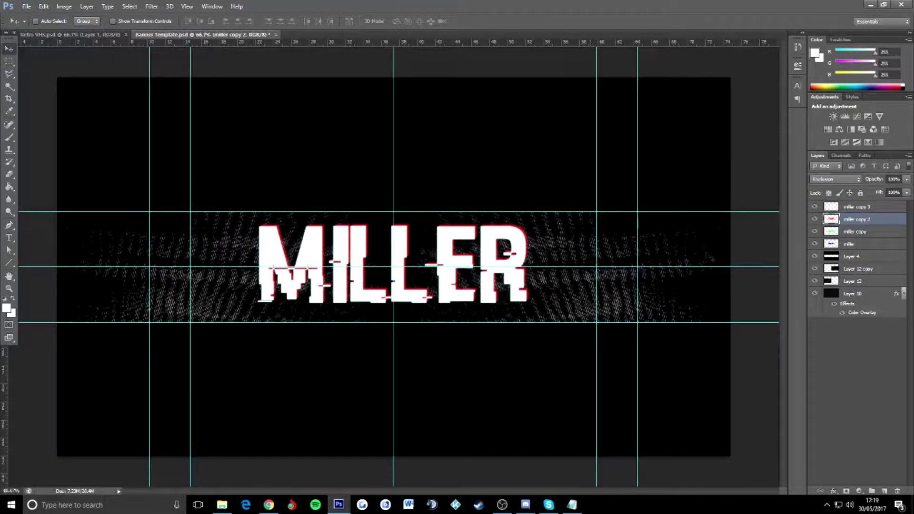
left_click(855, 232)
left_click_drag(512, 260, 506, 278)
left_click(853, 246)
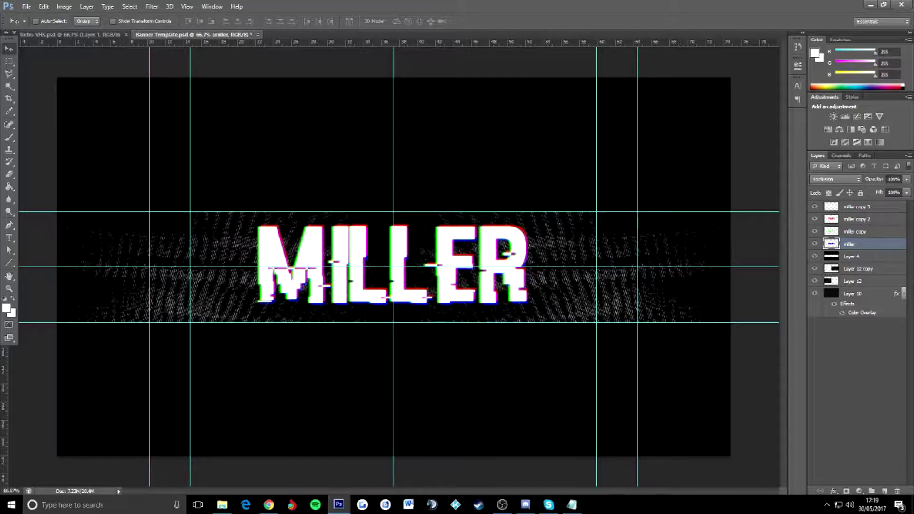
Step: Duplicate all four miller layers, merge the copies into miller copy 7, and hide the originals
left_click(858, 344)
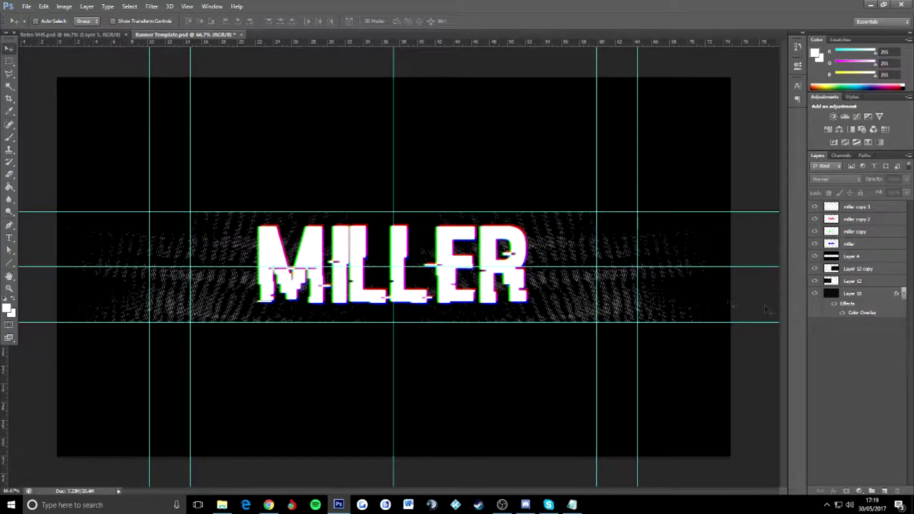
left_click(857, 243)
left_click(857, 231, "shift")
left_click(857, 219, "shift")
left_click(858, 207, "shift")
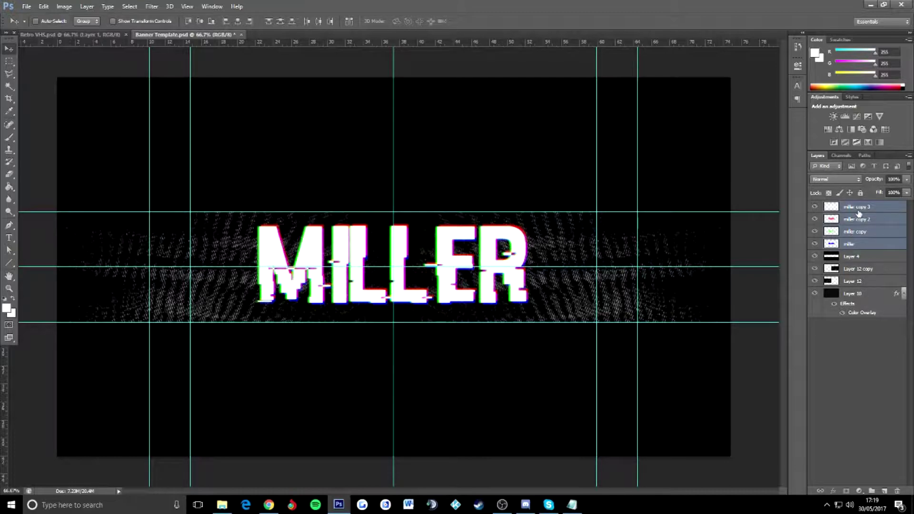
key("ctrl+j")
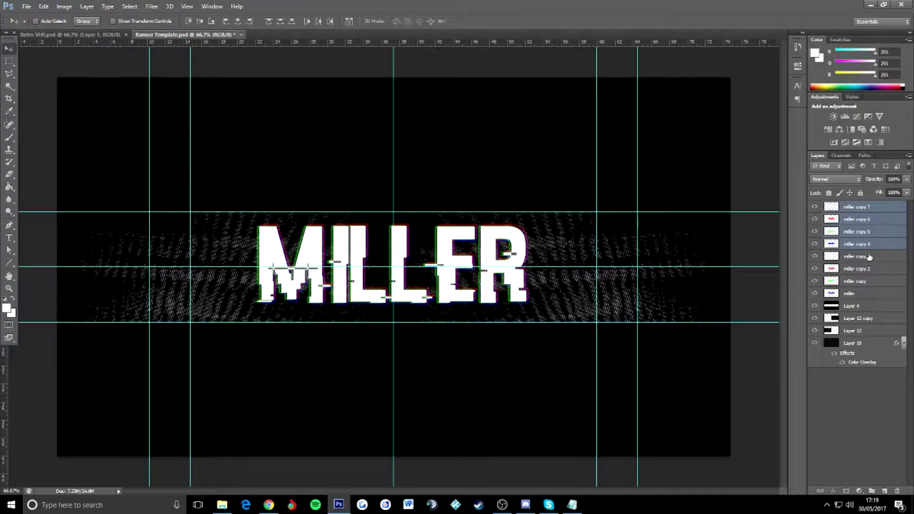
right_click(864, 226)
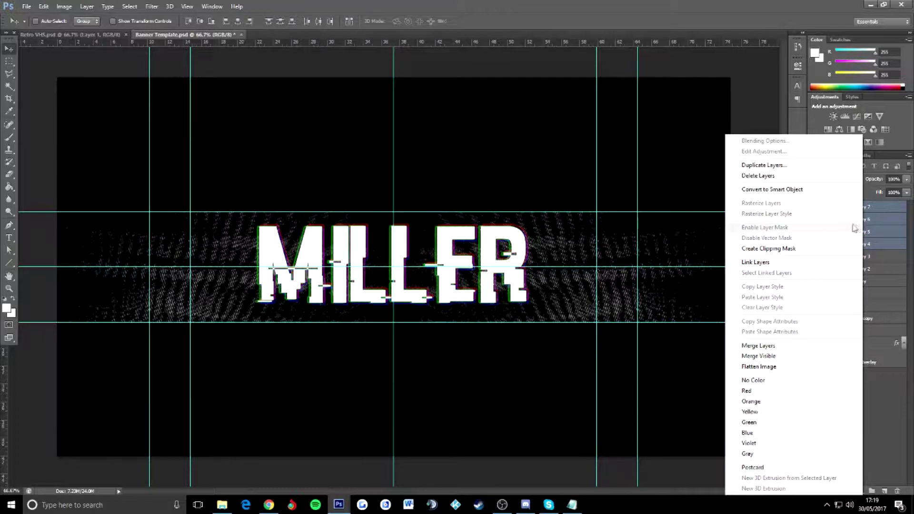
left_click(780, 346)
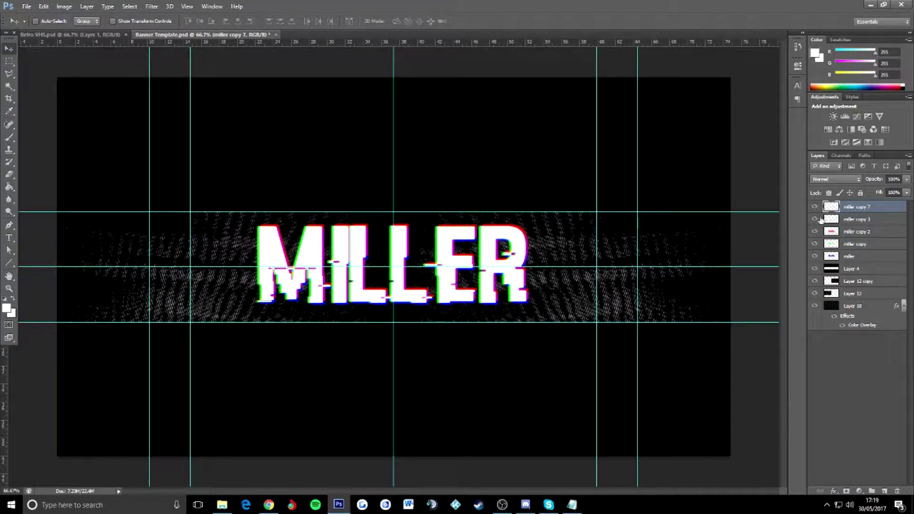
left_click(814, 232)
left_click(815, 244)
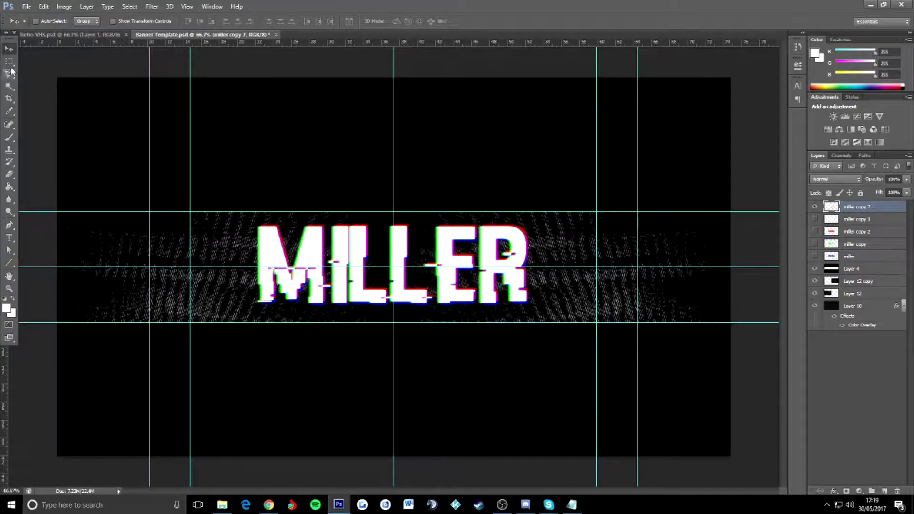
left_click_drag(9, 61, 22, 67)
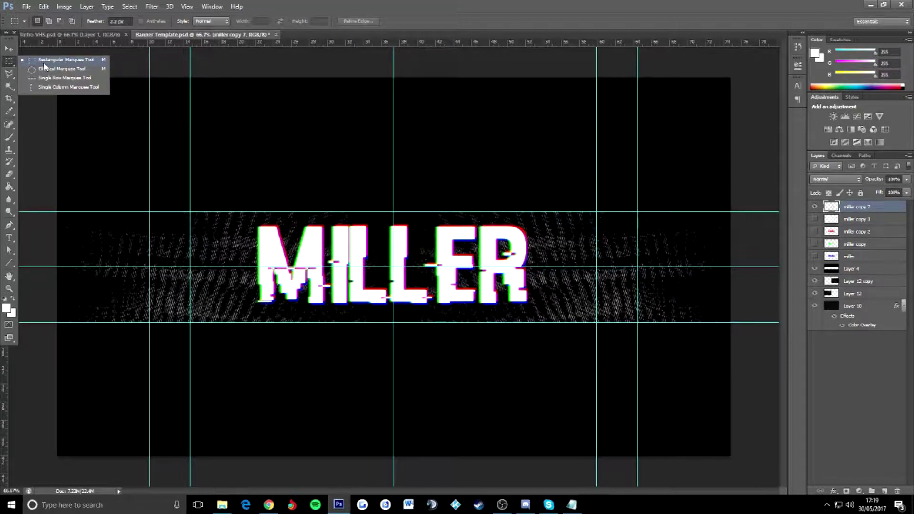
left_click(44, 63)
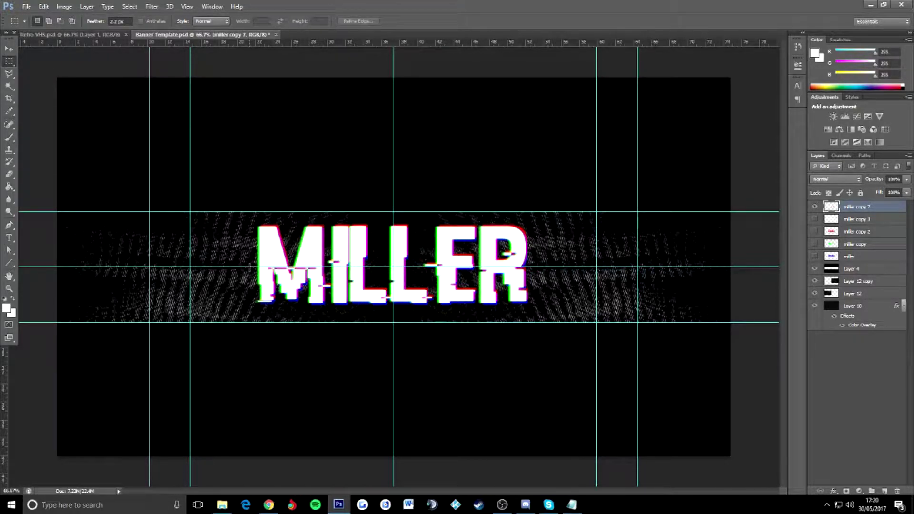
left_click_drag(249, 266, 540, 312)
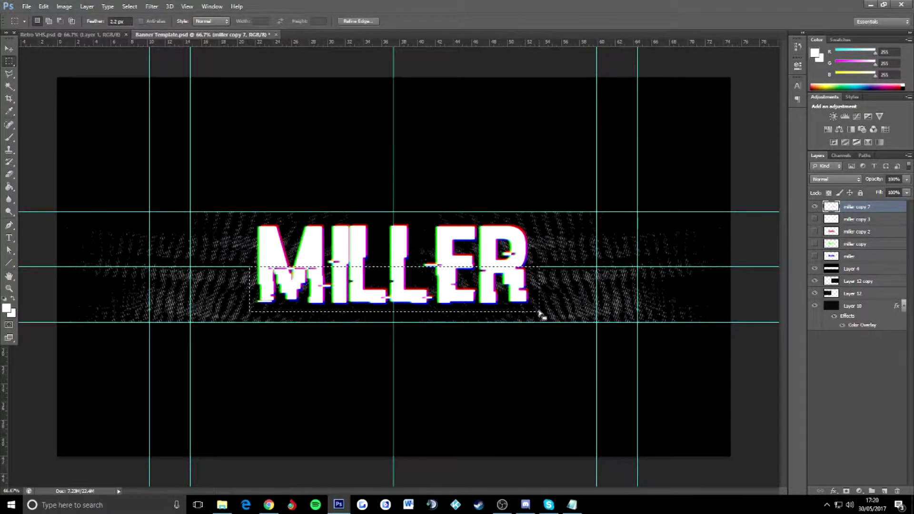
right_click(464, 295)
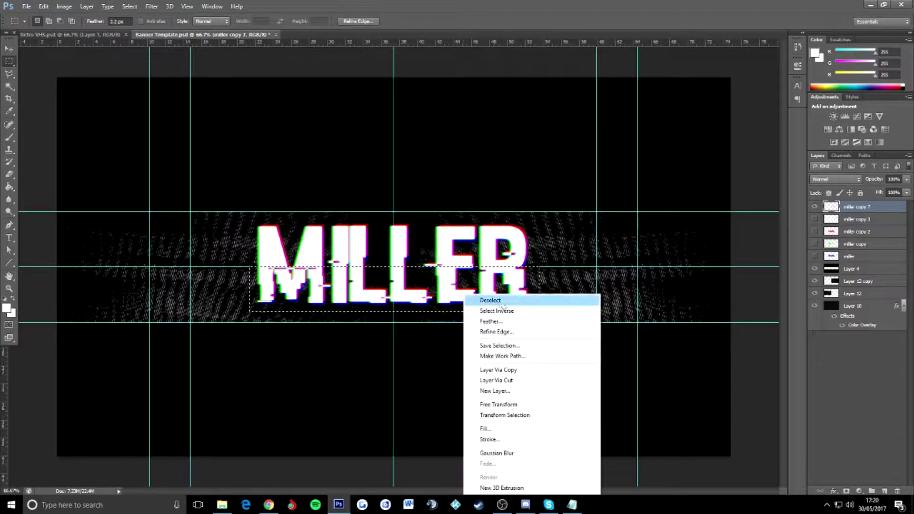
left_click(525, 373)
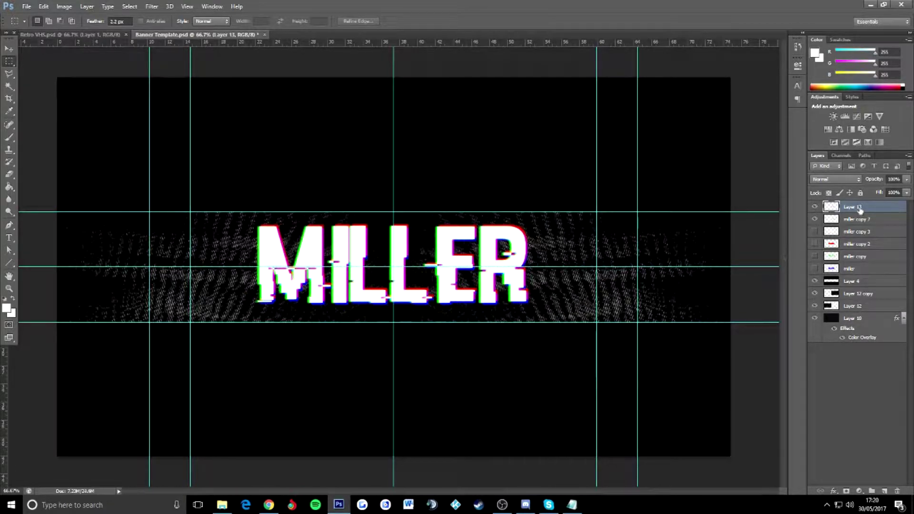
key("Delete")
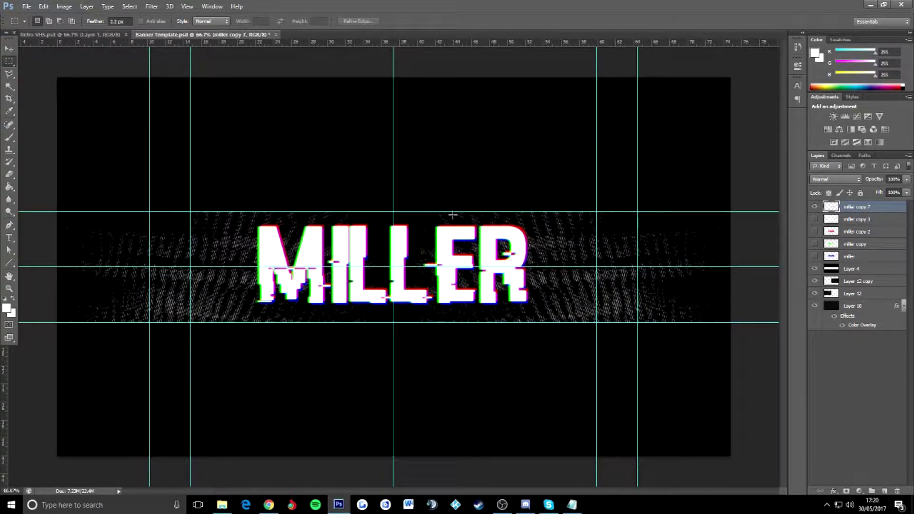
left_click(9, 48)
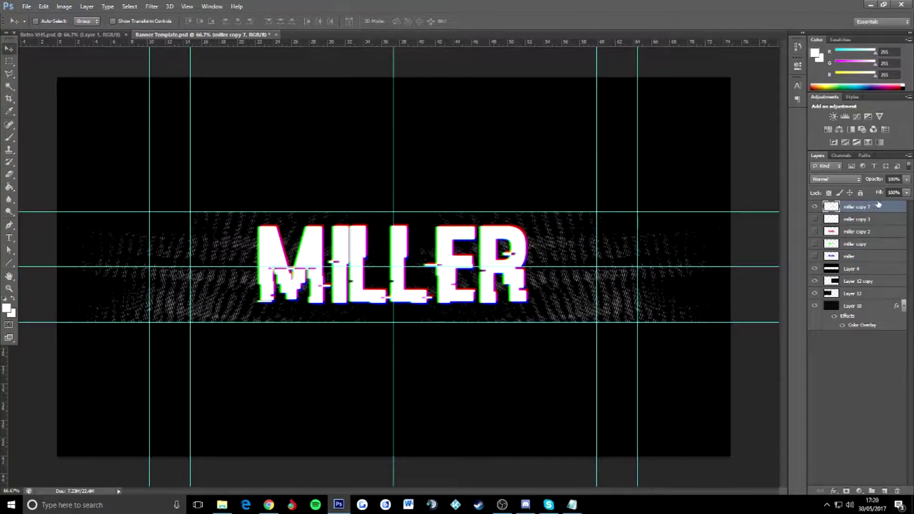
Step: Apply Add Noise at 20%, Uniform, Monochromatic to miller copy 7
left_click(148, 6)
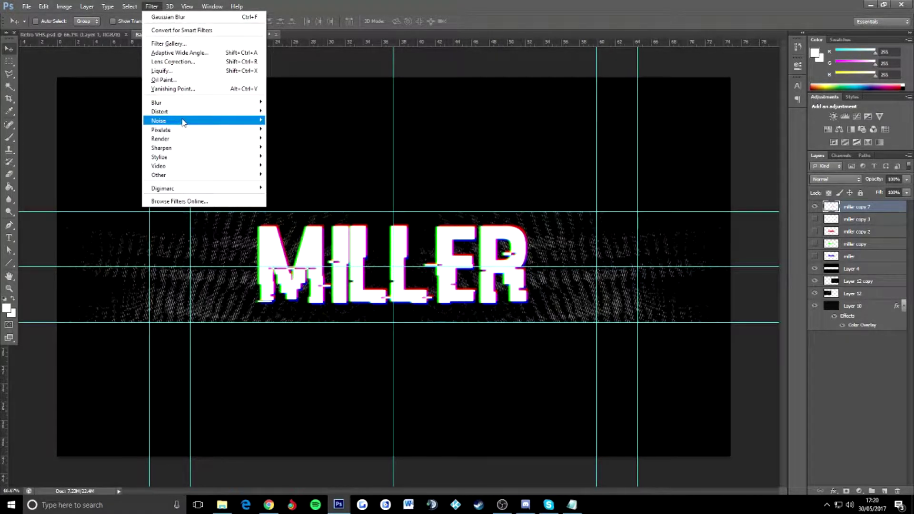
mouse_move(190, 123)
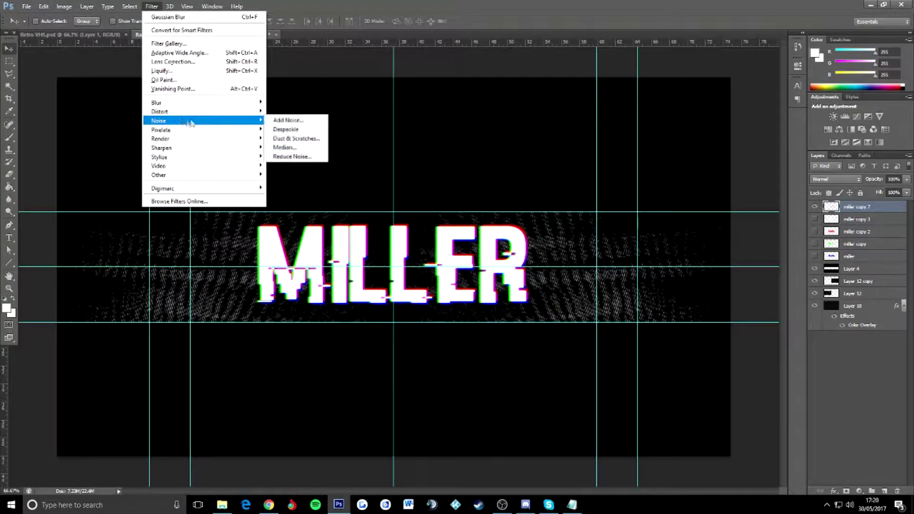
left_click(295, 122)
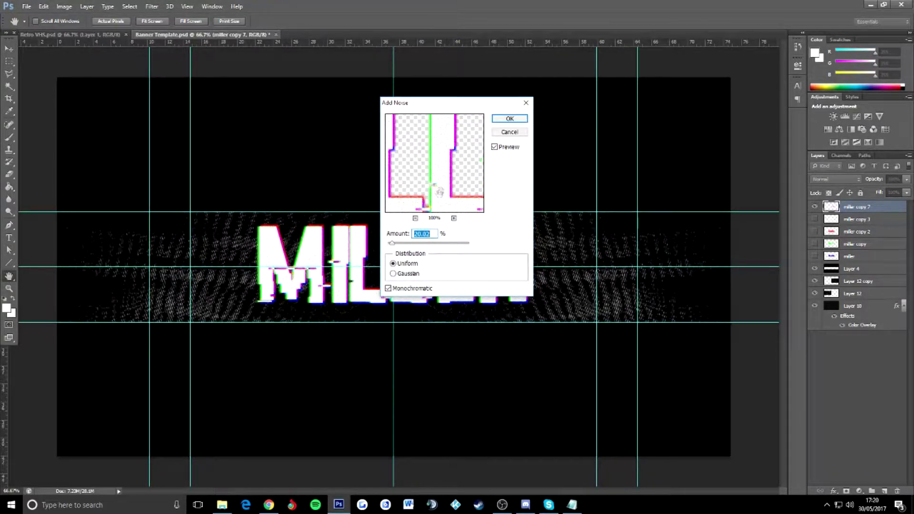
type("20")
left_click(517, 121)
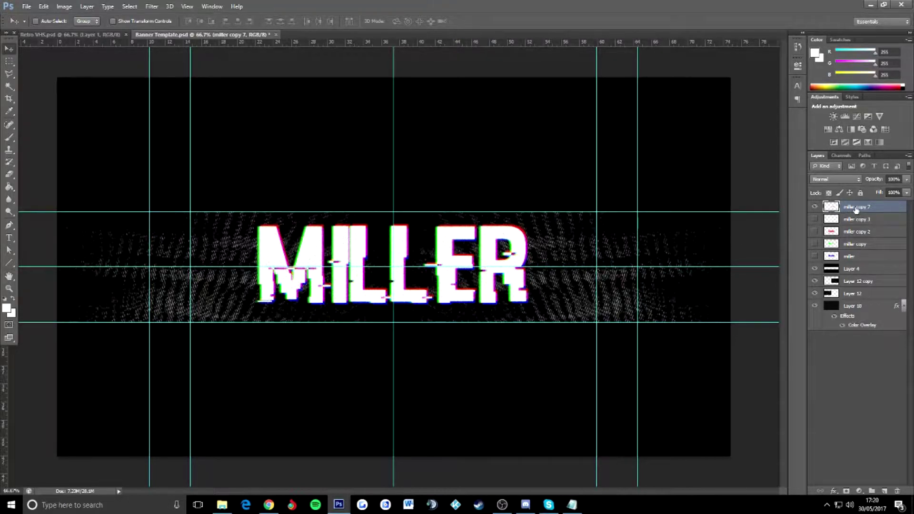
left_click(9, 61)
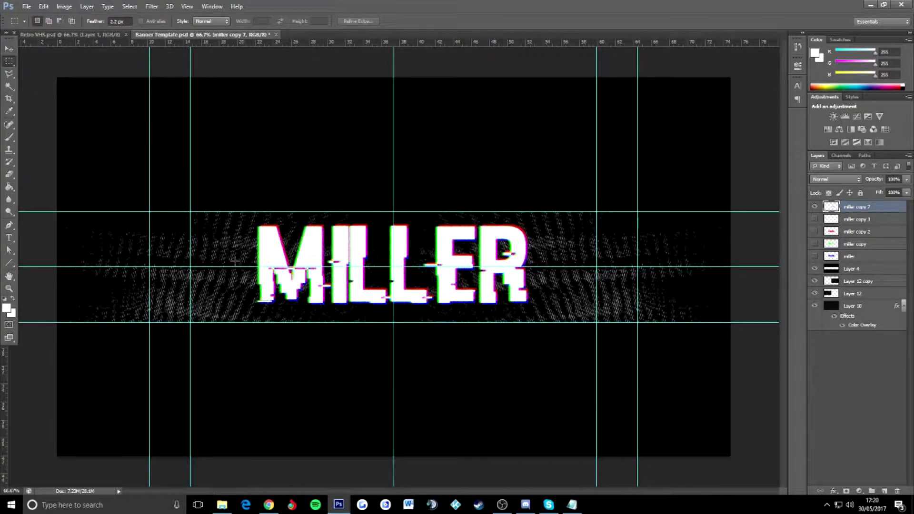
Step: Cut the lower half of MILLER from miller copy 7 onto a new Layer 13 with Layer Via Cut
left_click_drag(243, 266, 543, 318)
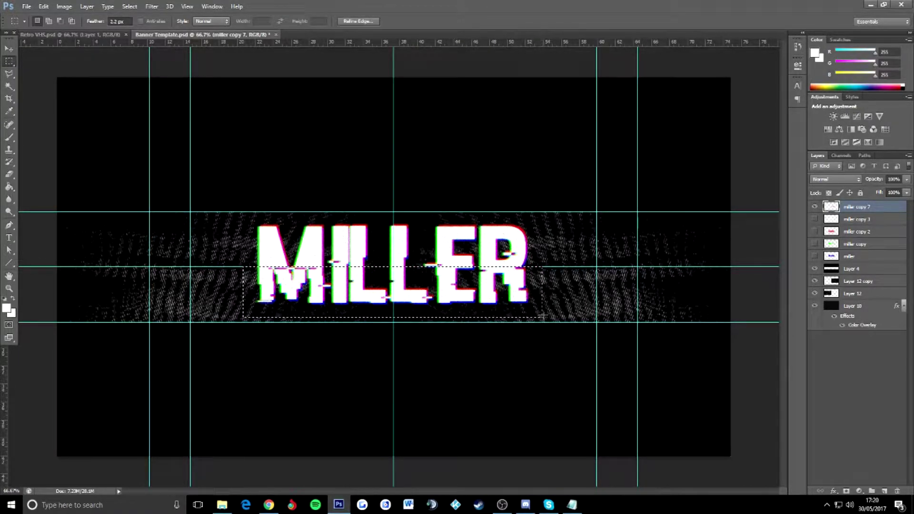
right_click(523, 287)
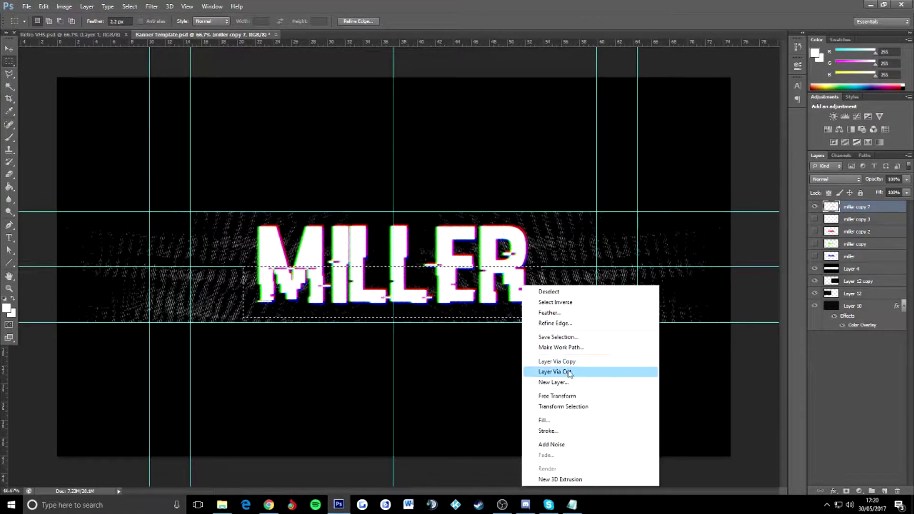
left_click(595, 372)
Step: Toggle Layer 13 and miller copy 7 visibility to compare the halves, then select the Move tool
left_click(816, 207)
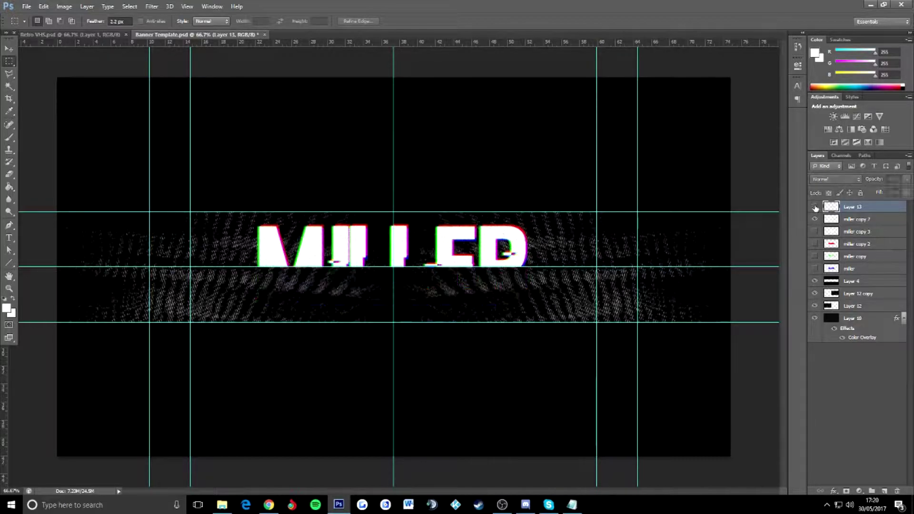
left_click(816, 207)
left_click(815, 220)
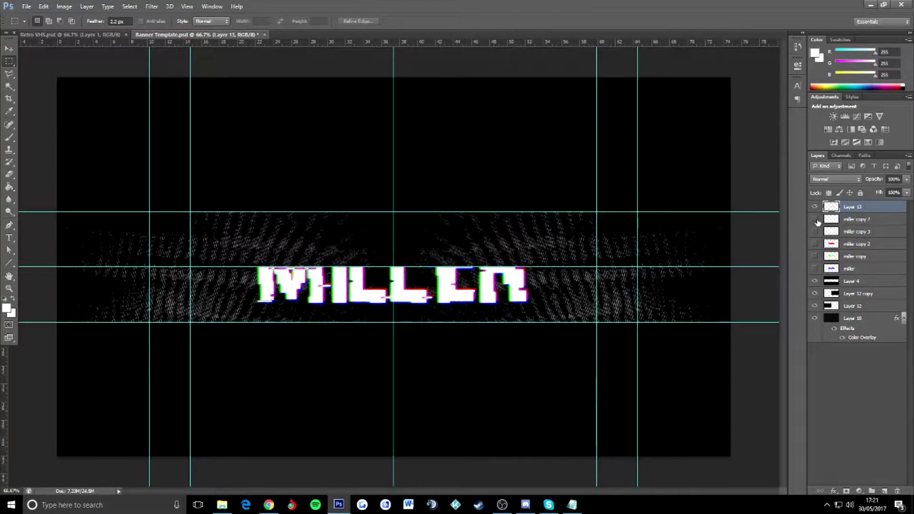
left_click(816, 219)
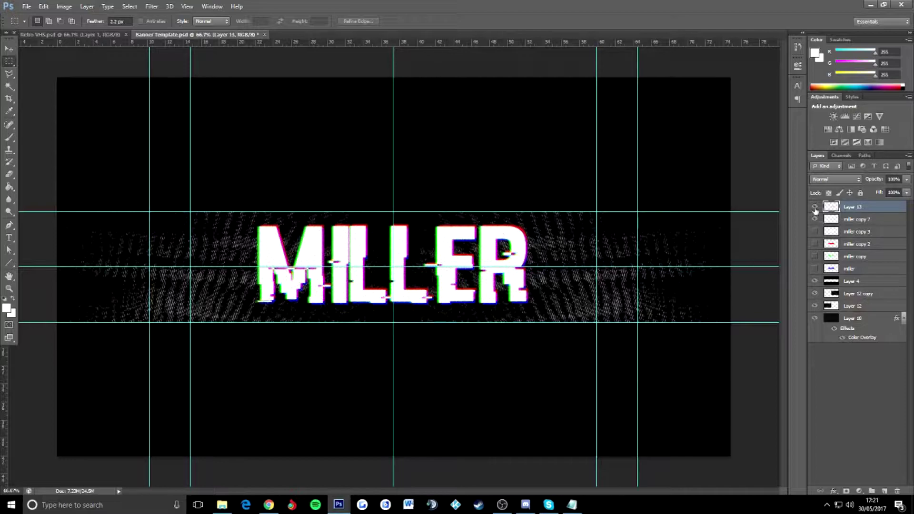
left_click(815, 207)
left_click(815, 207)
left_click(8, 49)
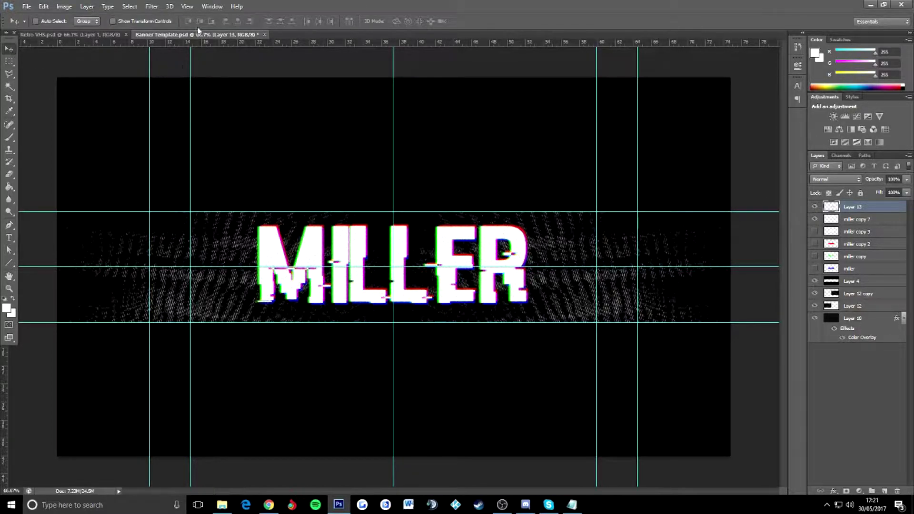
Step: Apply a Shear distortion with Wrap Around to bend Layer 13's lower MILLER half sideways
left_click(152, 6)
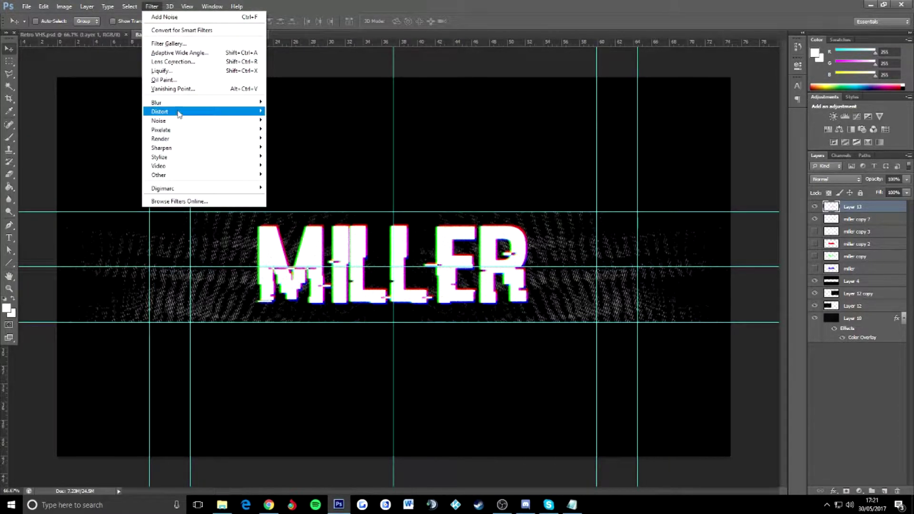
mouse_move(190, 111)
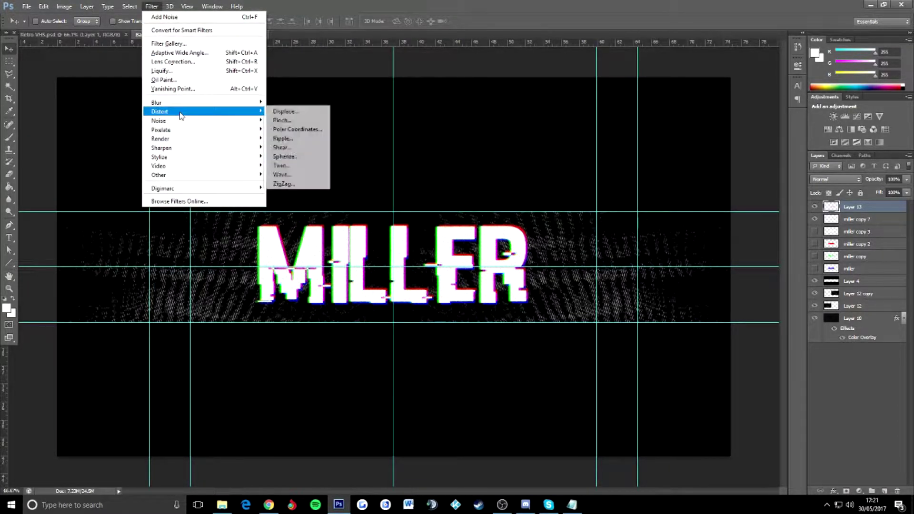
left_click(298, 148)
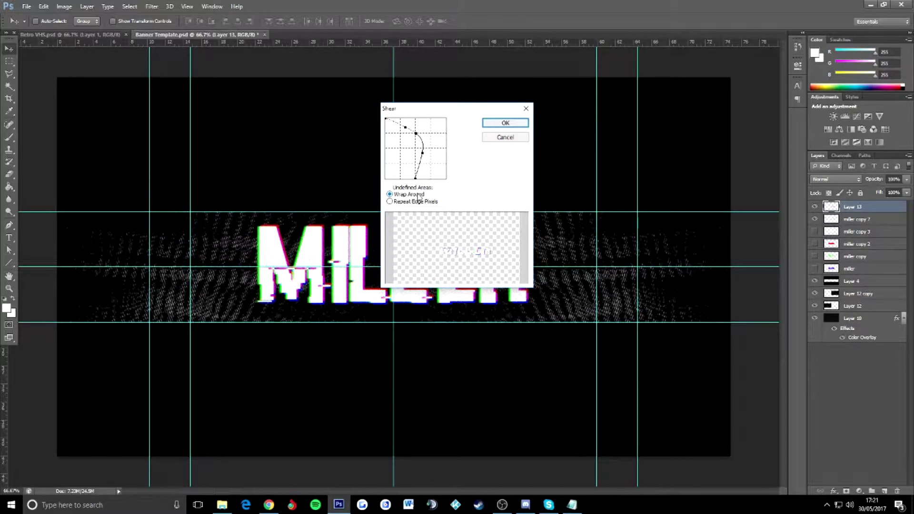
left_click(503, 124)
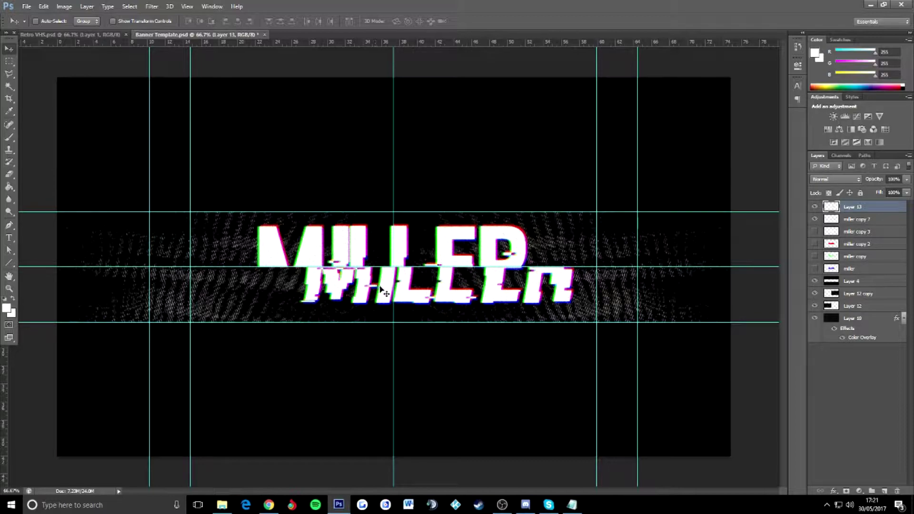
Step: Nudge Layer 13 so the sheared lower half sits slightly offset under the top, then deselect layers
left_click_drag(386, 293, 330, 289)
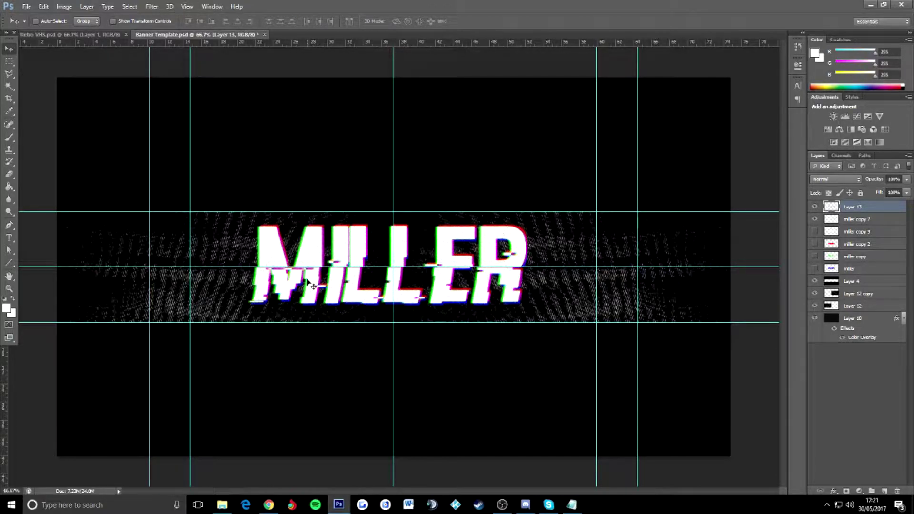
left_click_drag(310, 284, 308, 282)
left_click(852, 370)
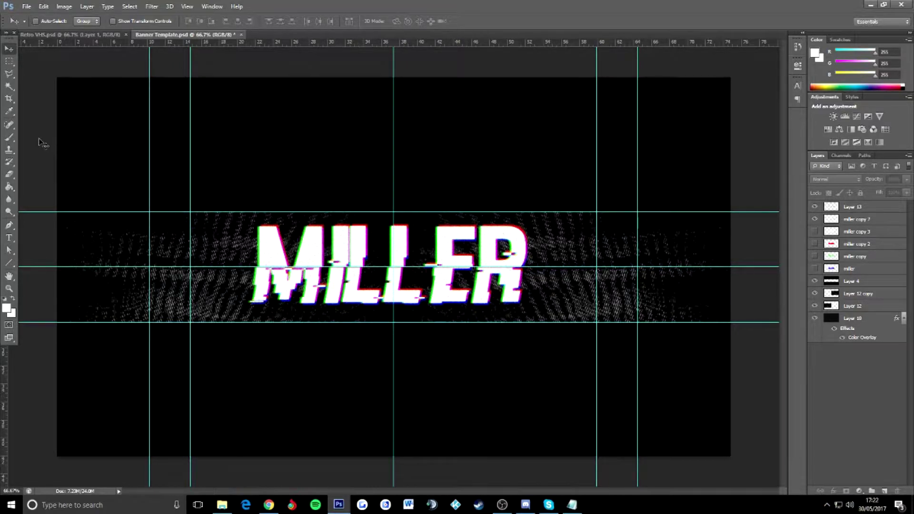
Step: Draw a dark grey horizontal line with the Line Tool along the banner's middle guide
left_click(9, 263)
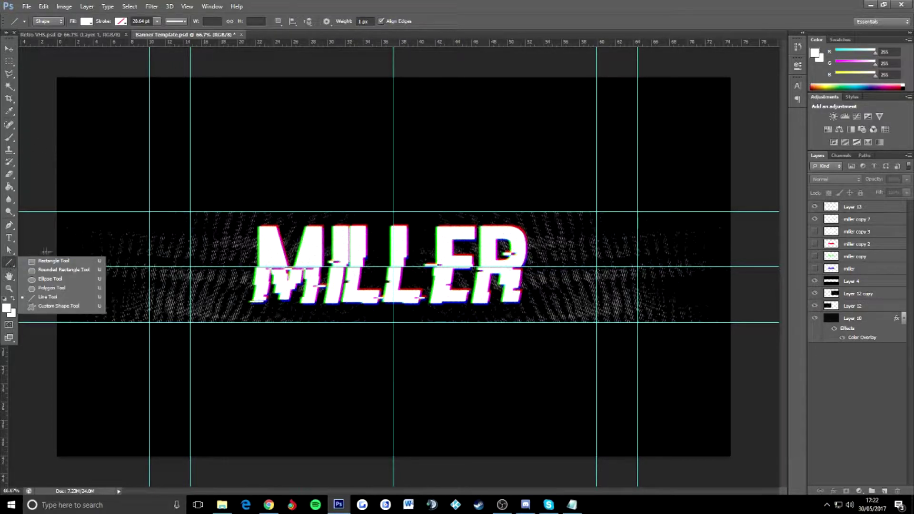
key("Escape")
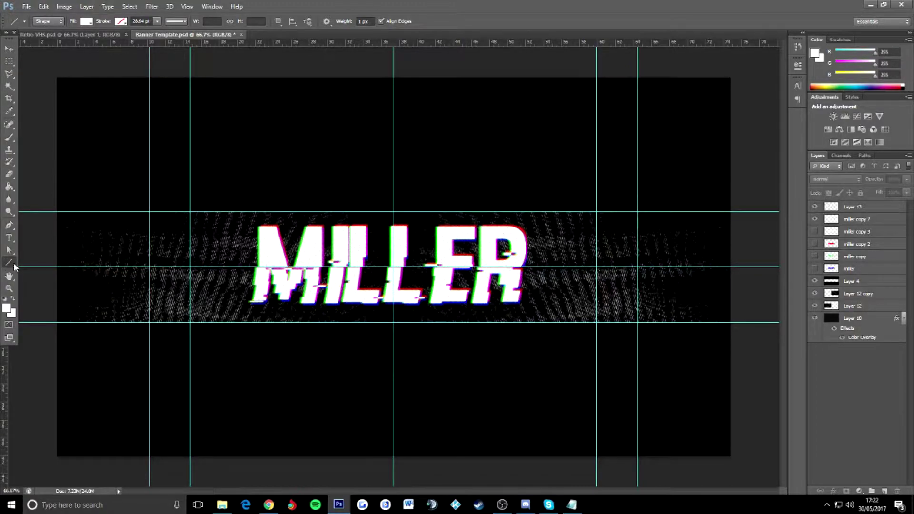
left_click(9, 262)
left_click(41, 295)
left_click(88, 22)
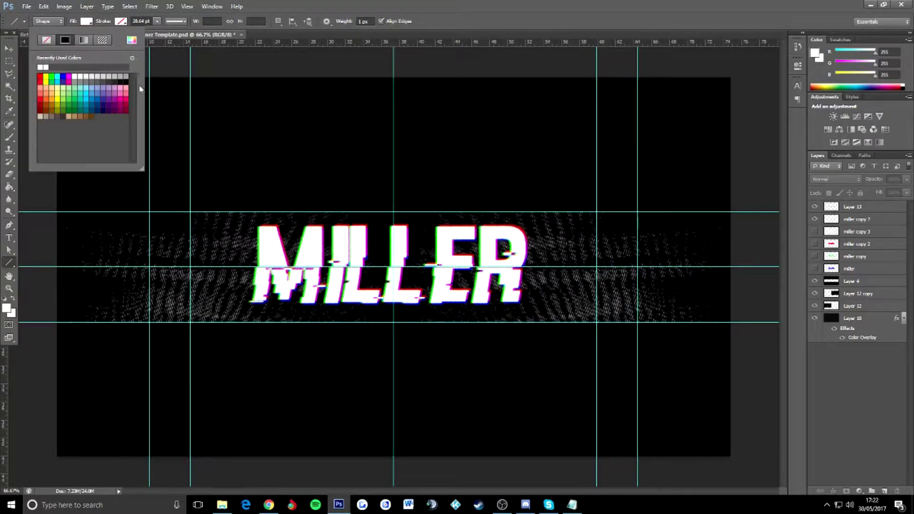
left_click(110, 80)
key("Return")
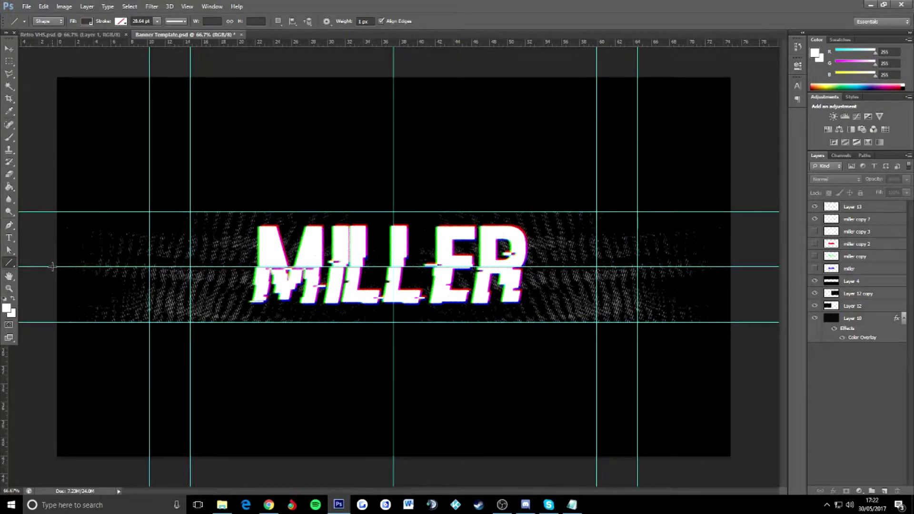
left_click_drag(52, 267, 740, 267)
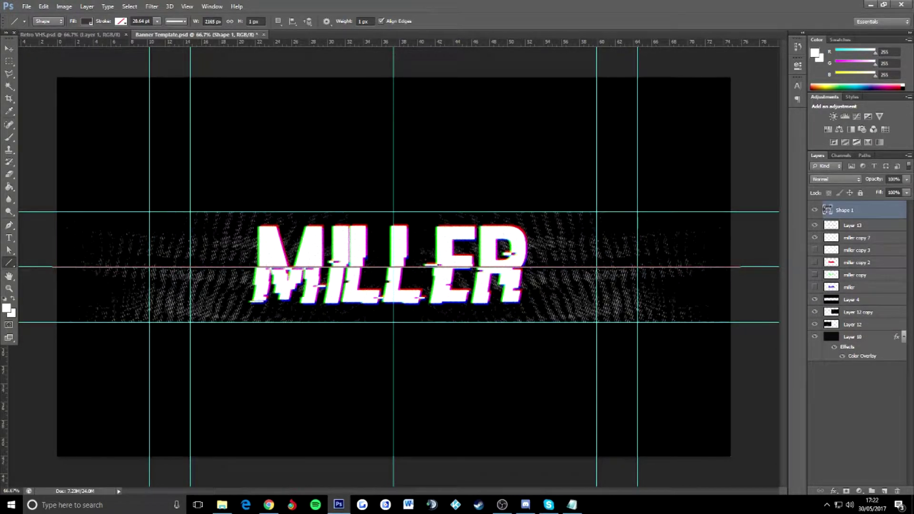
left_click(9, 48)
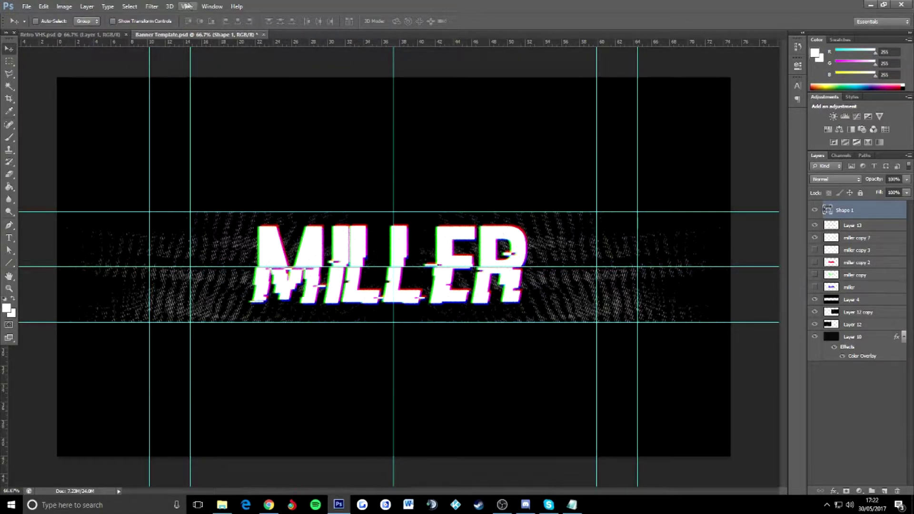
Step: Hide guides via View > Extras, inspect the grey line up close, then deselect Shape 1
left_click(157, 6)
mouse_move(188, 6)
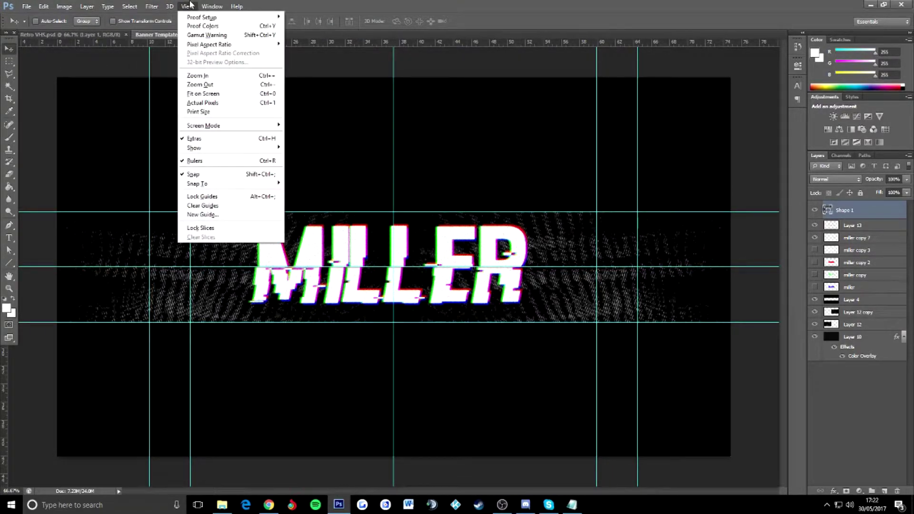
left_click(210, 138)
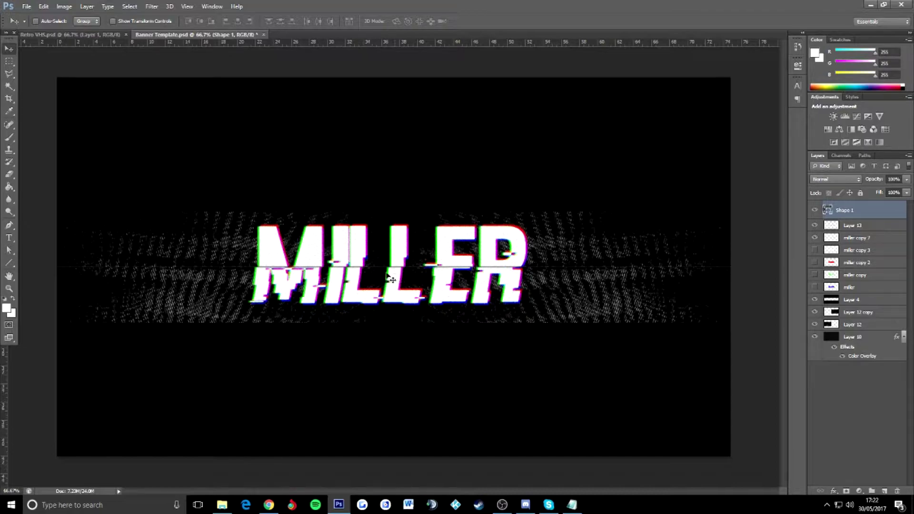
scroll(388, 276, "up", 3)
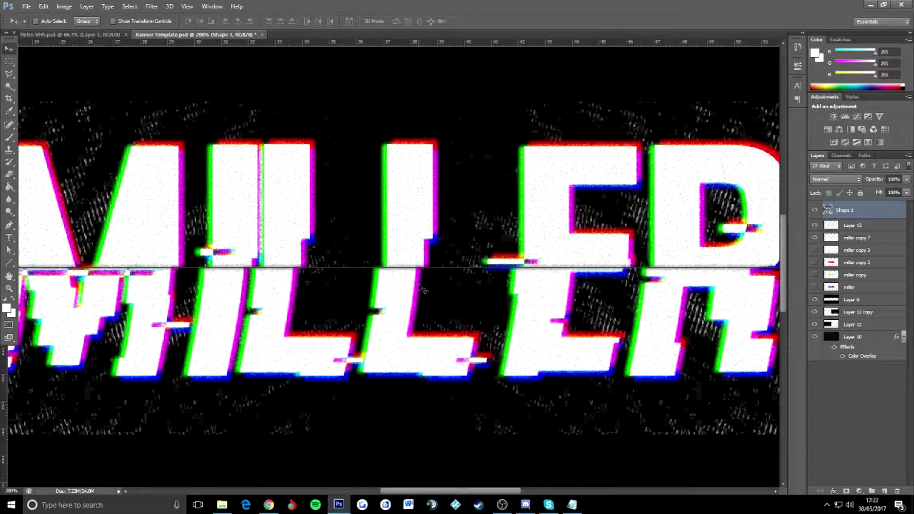
key("ctrl+minus")
key("ctrl+minus")
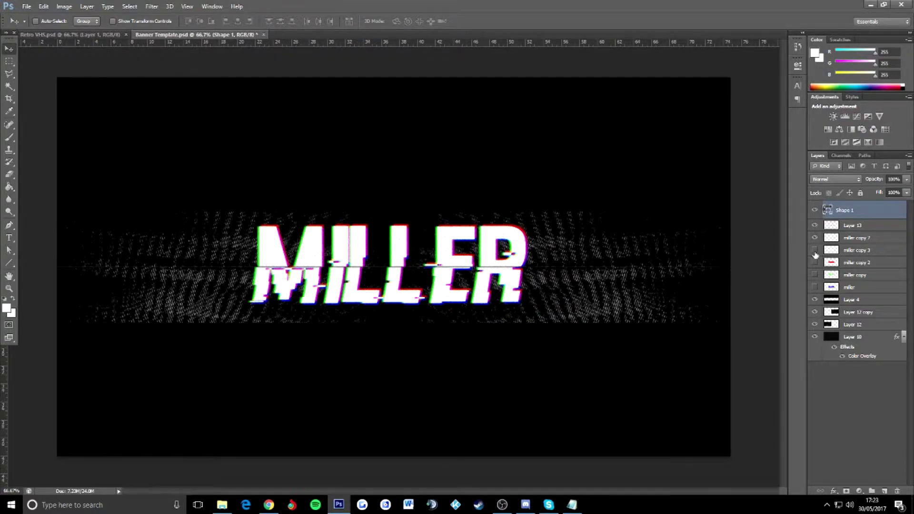
left_click(842, 379)
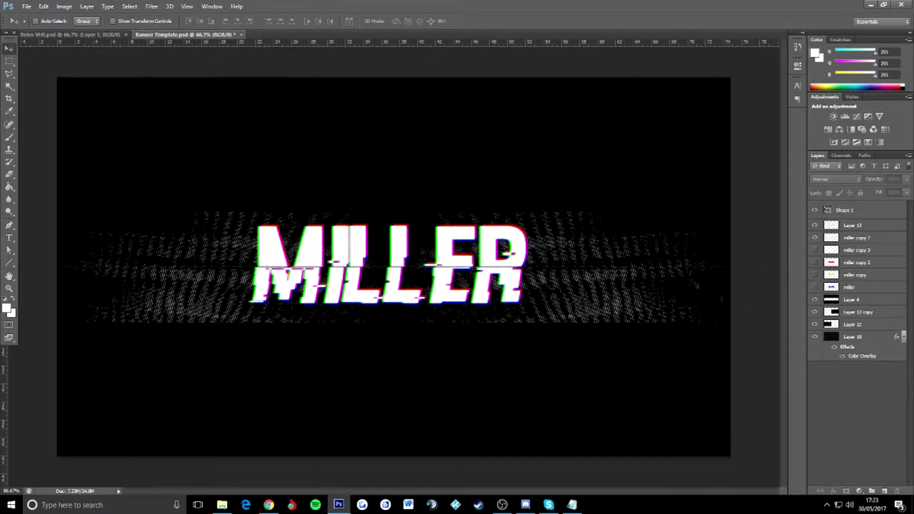
left_click(26, 6)
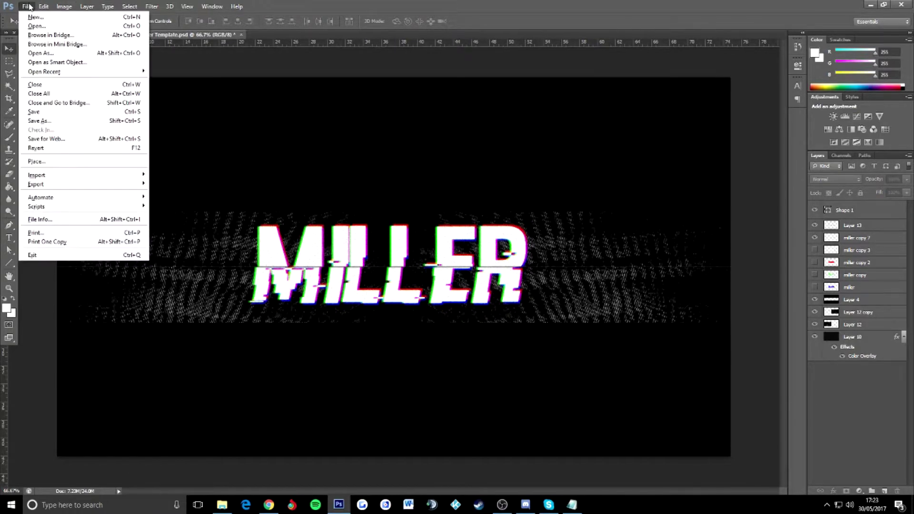
left_click(37, 26)
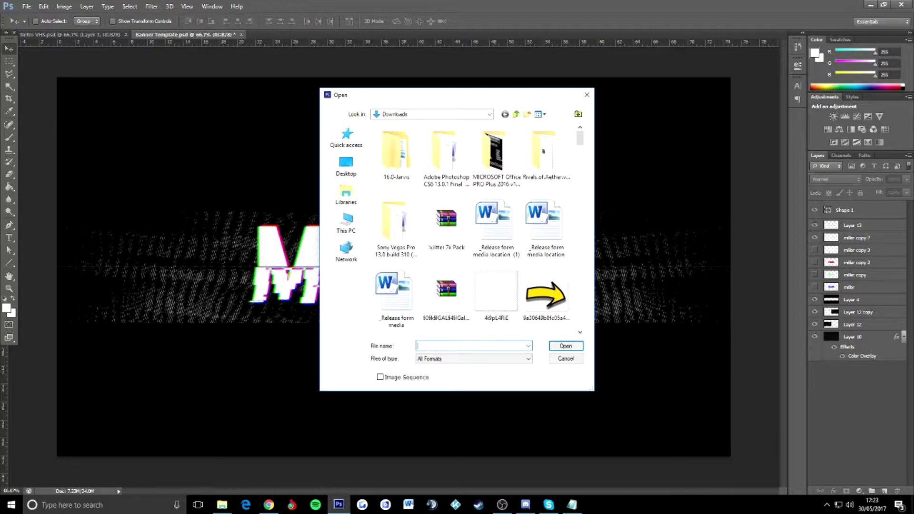
scroll(488, 288, "down", 5)
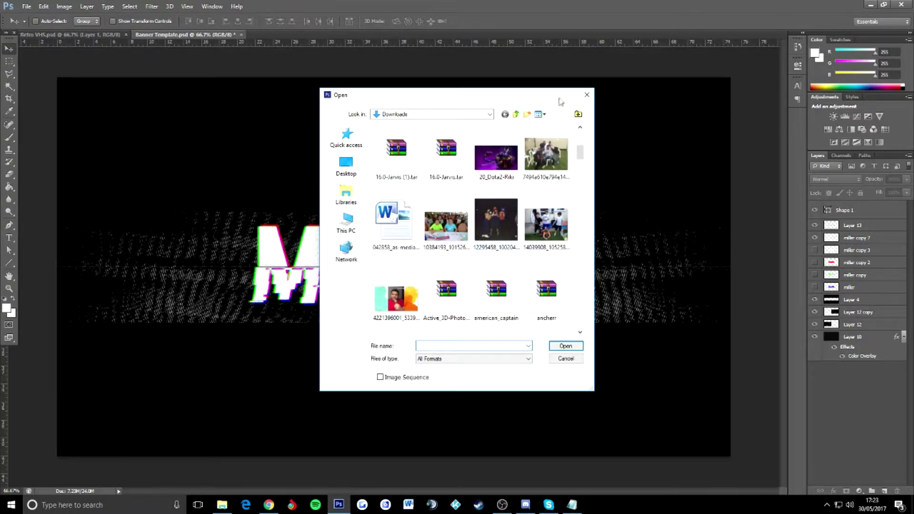
left_click(588, 95)
left_click(100, 33)
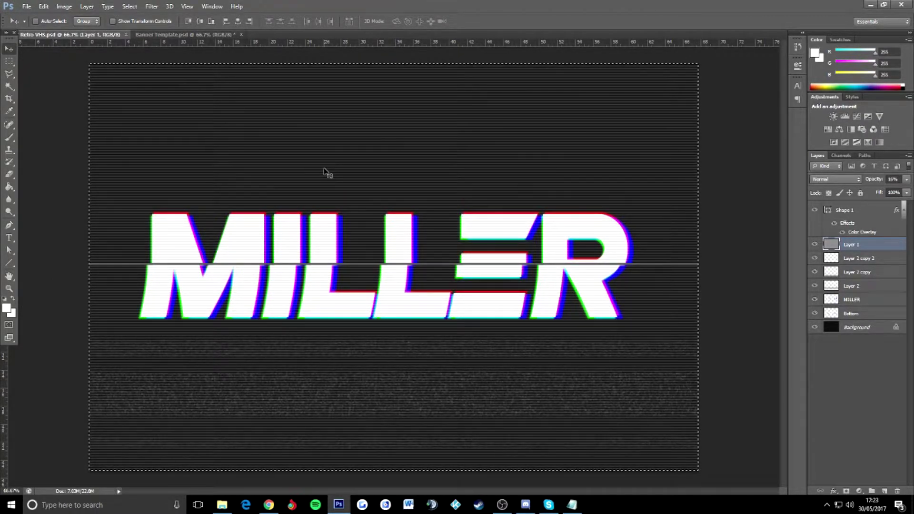
left_click(857, 327)
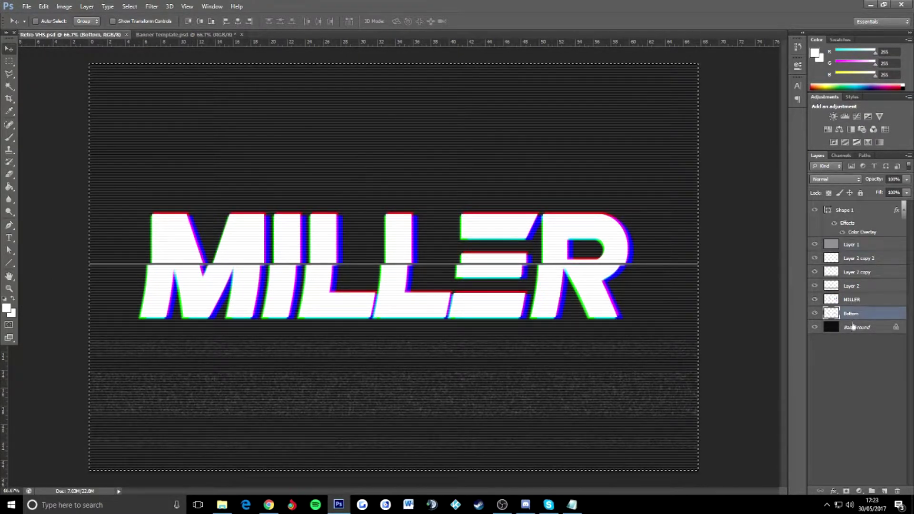
left_click(855, 255)
left_click(854, 244)
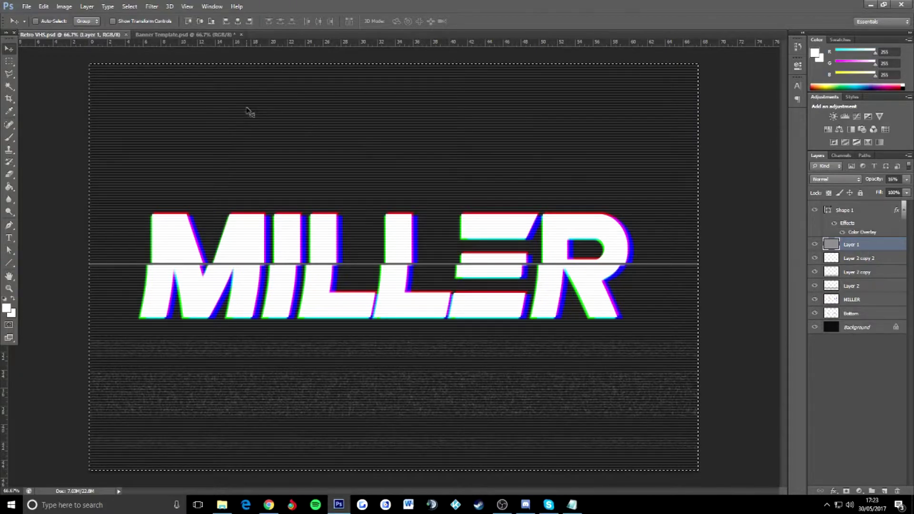
left_click(202, 34)
left_click(849, 211)
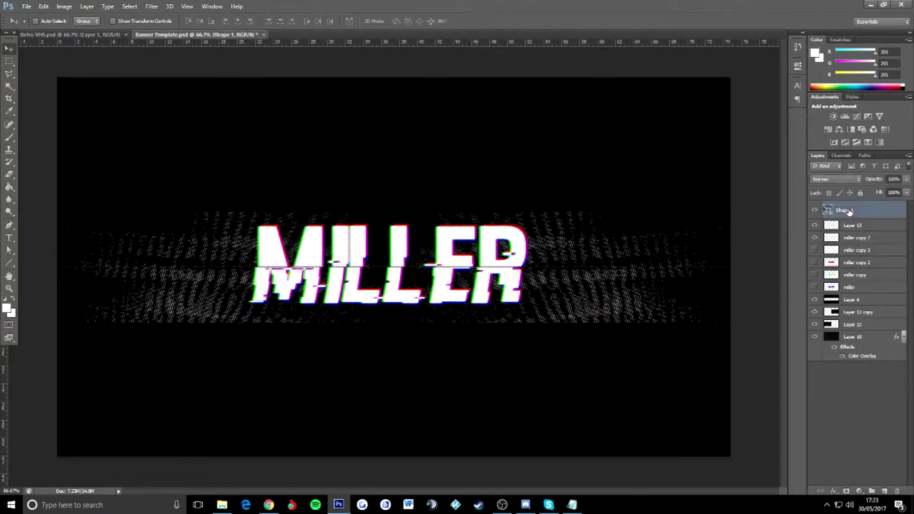
Step: Paste the striped scanline image and Free Transform it to cover the whole canvas
key("ctrl+v")
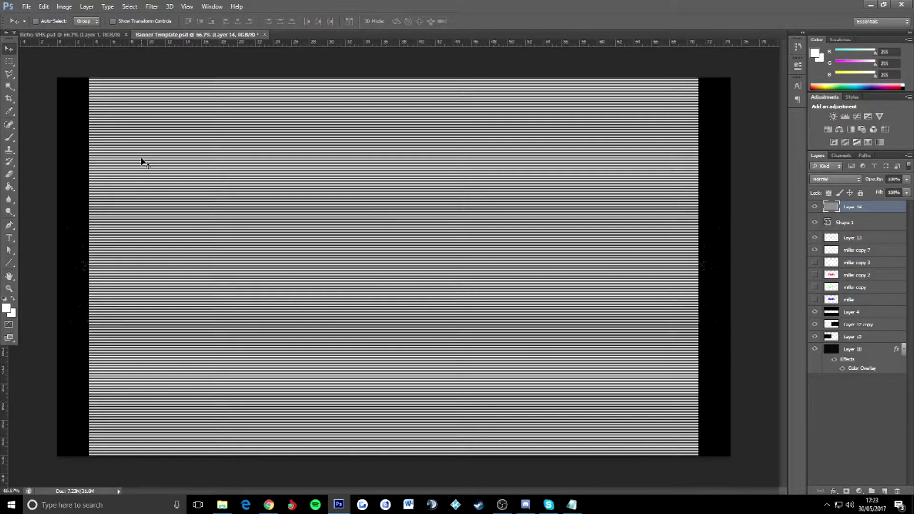
key("ctrl+t")
left_click_drag(87, 75, 18, 31)
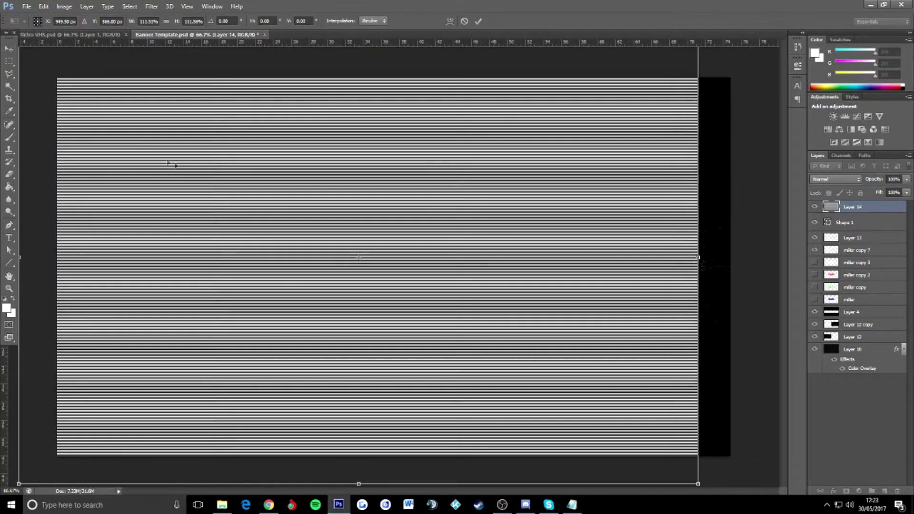
left_click_drag(182, 168, 222, 185)
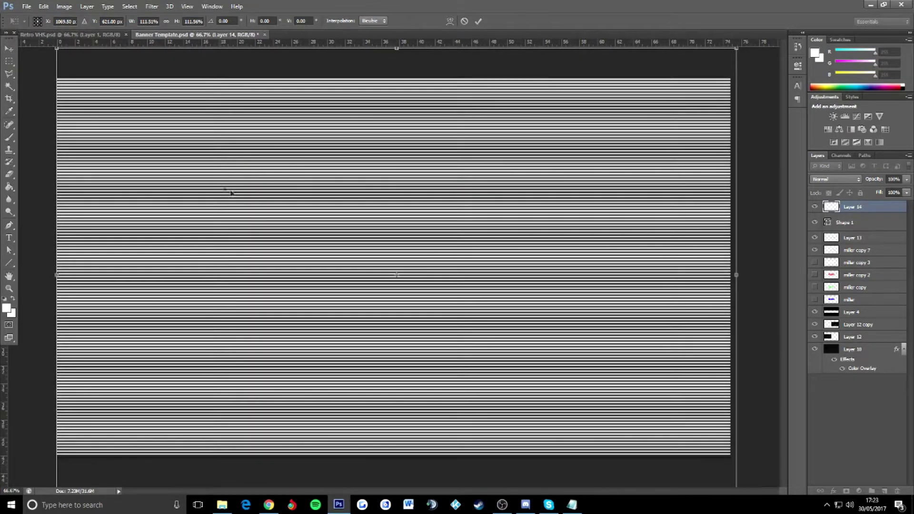
left_click(9, 48)
left_click(412, 191)
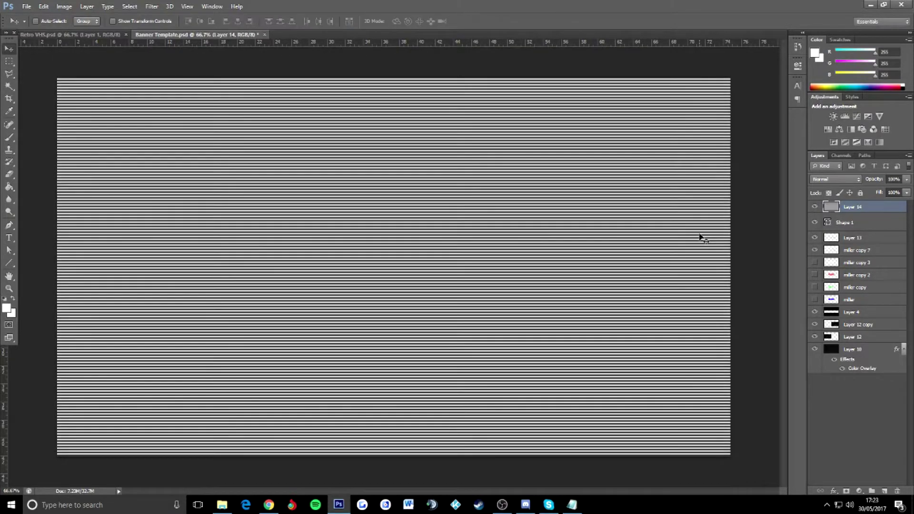
Step: Lower the Layer 14 scanline layer's opacity to 16%
left_click(907, 179)
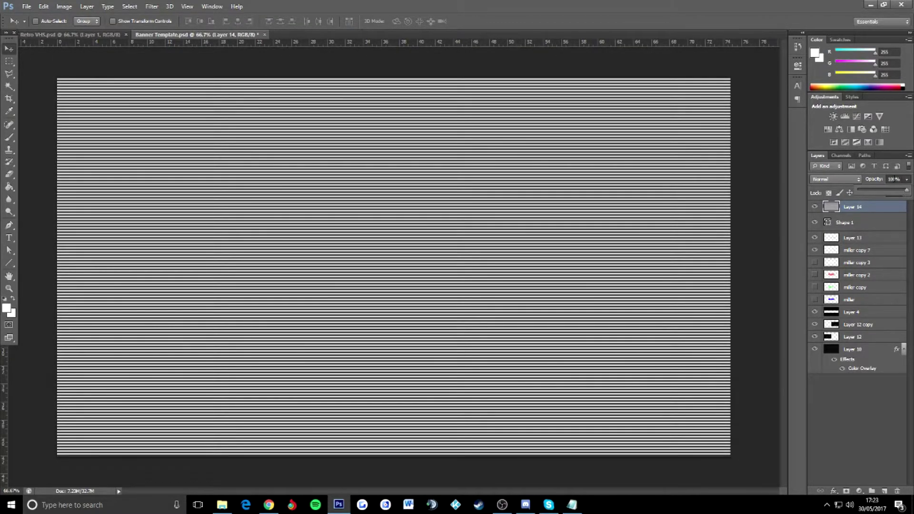
key("Return")
type("10")
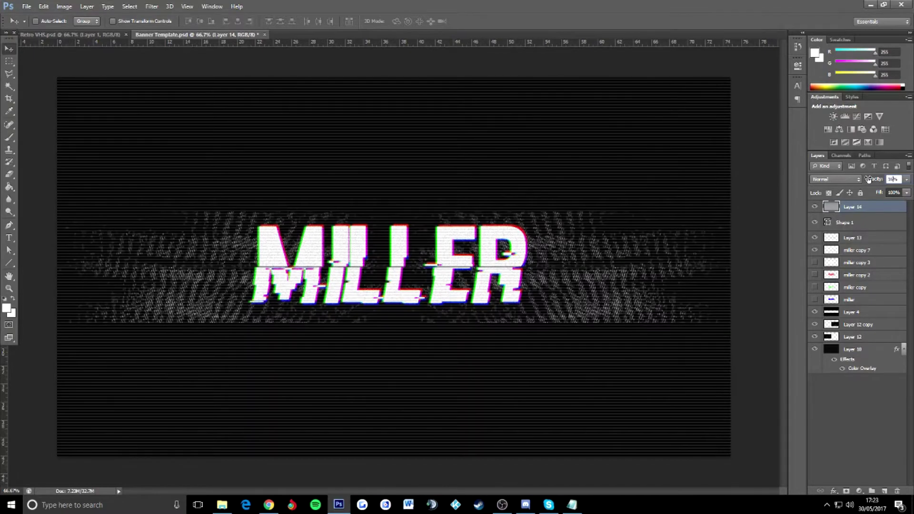
key("Return")
Step: Show the guides via View > Extras and zoom in to check the scanlines over the text
left_click(187, 6)
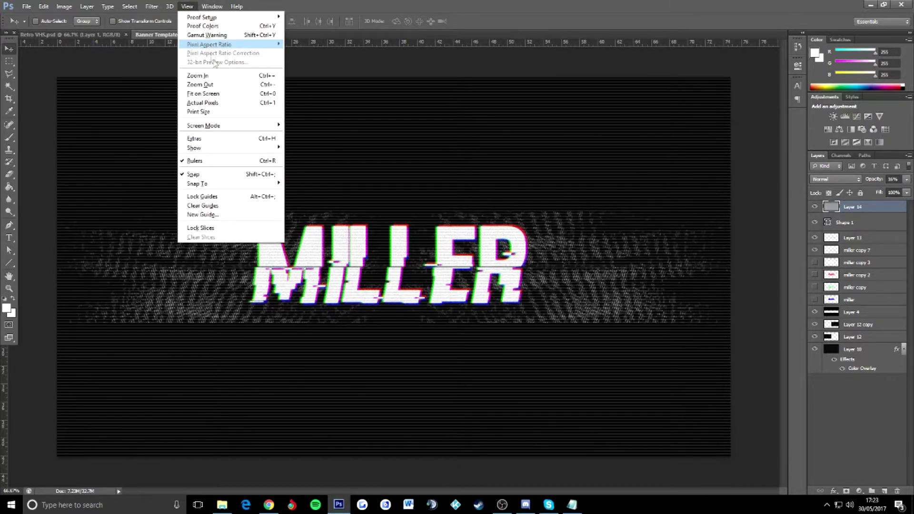
left_click(204, 139)
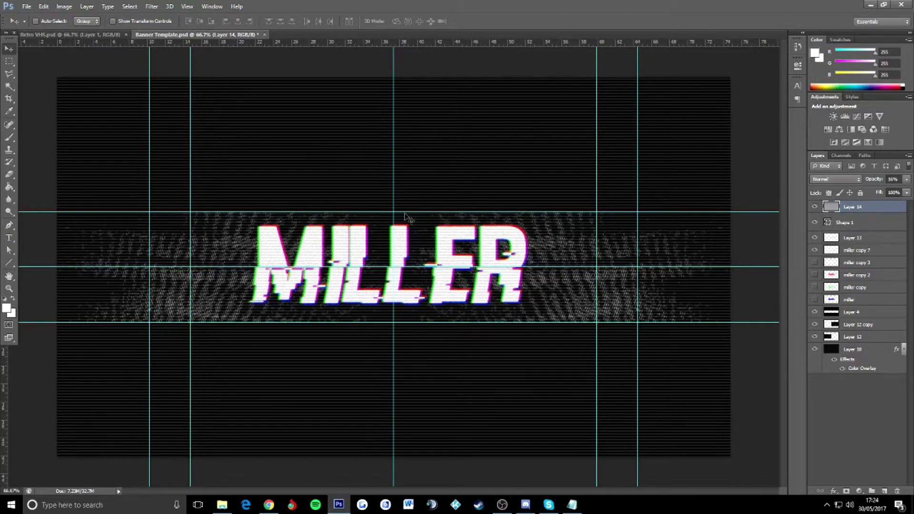
key("ctrl+plus")
key("ctrl+plus")
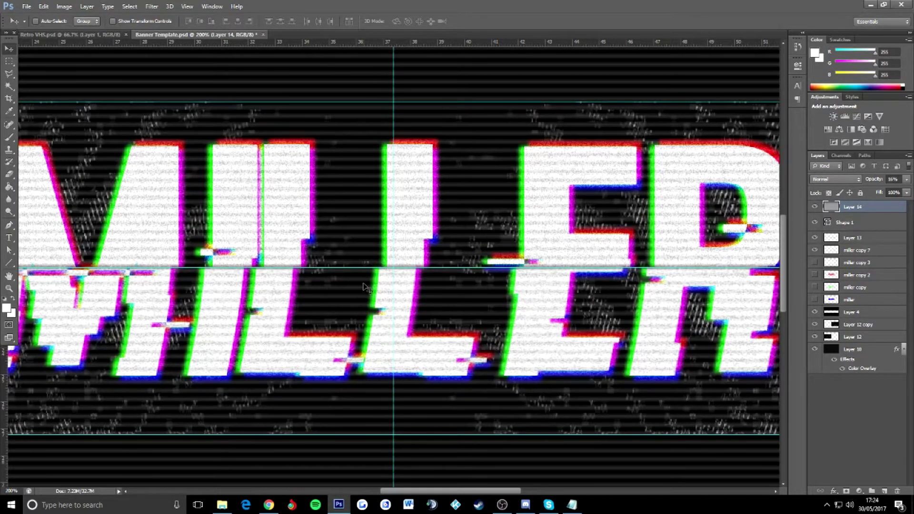
key("ctrl+minus")
key("ctrl+minus")
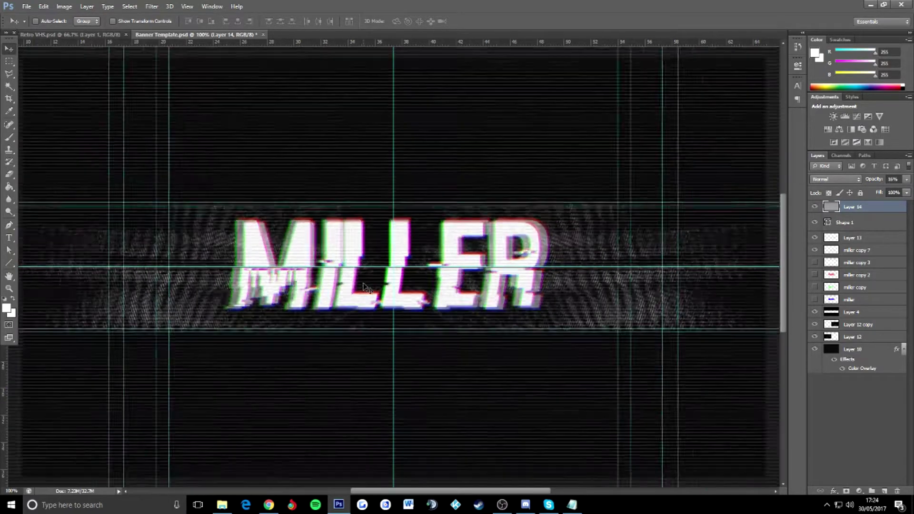